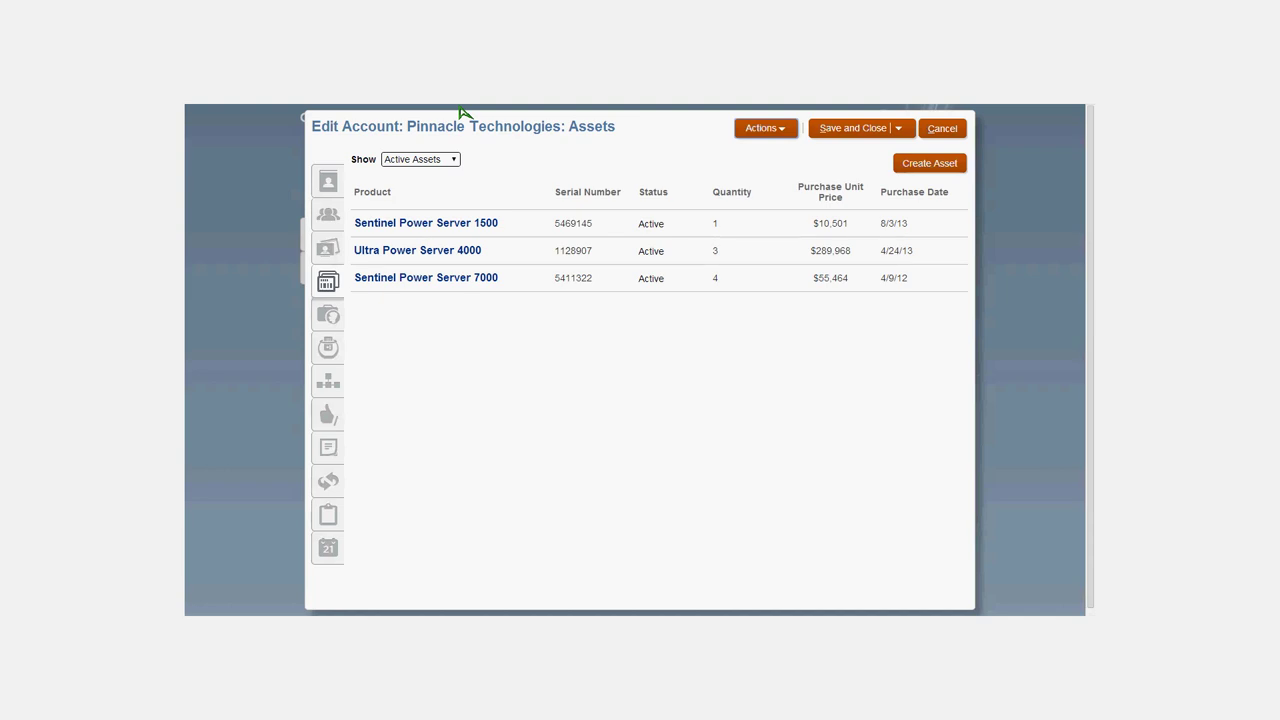
Step: Examine the asset filter options and the account hierarchy of Pinnacle Technologies, and return to the account
click(455, 160)
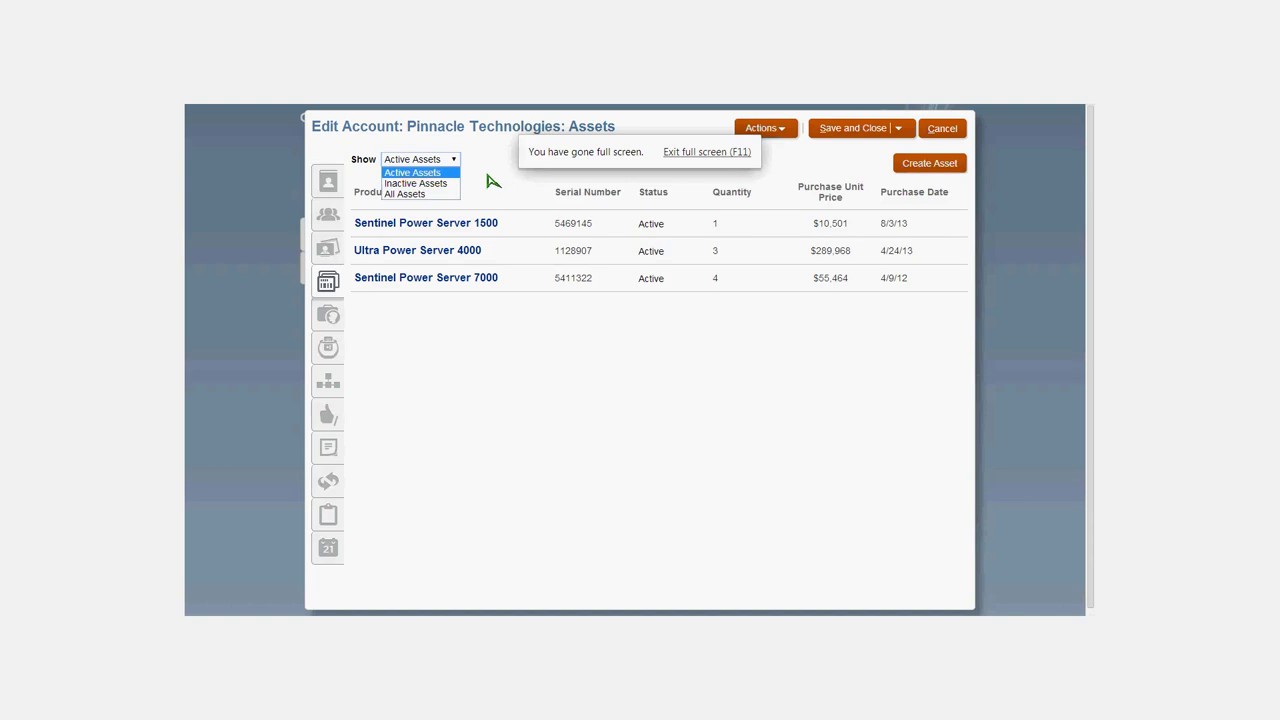
click(496, 183)
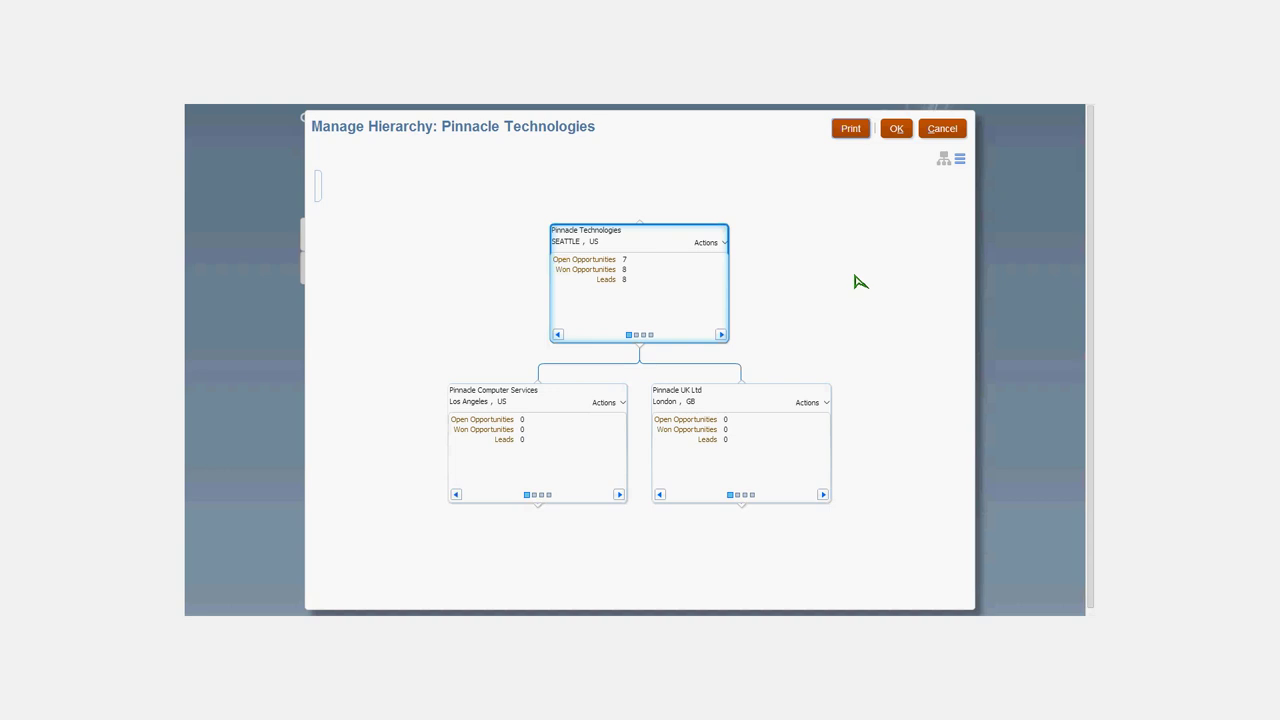
click(893, 130)
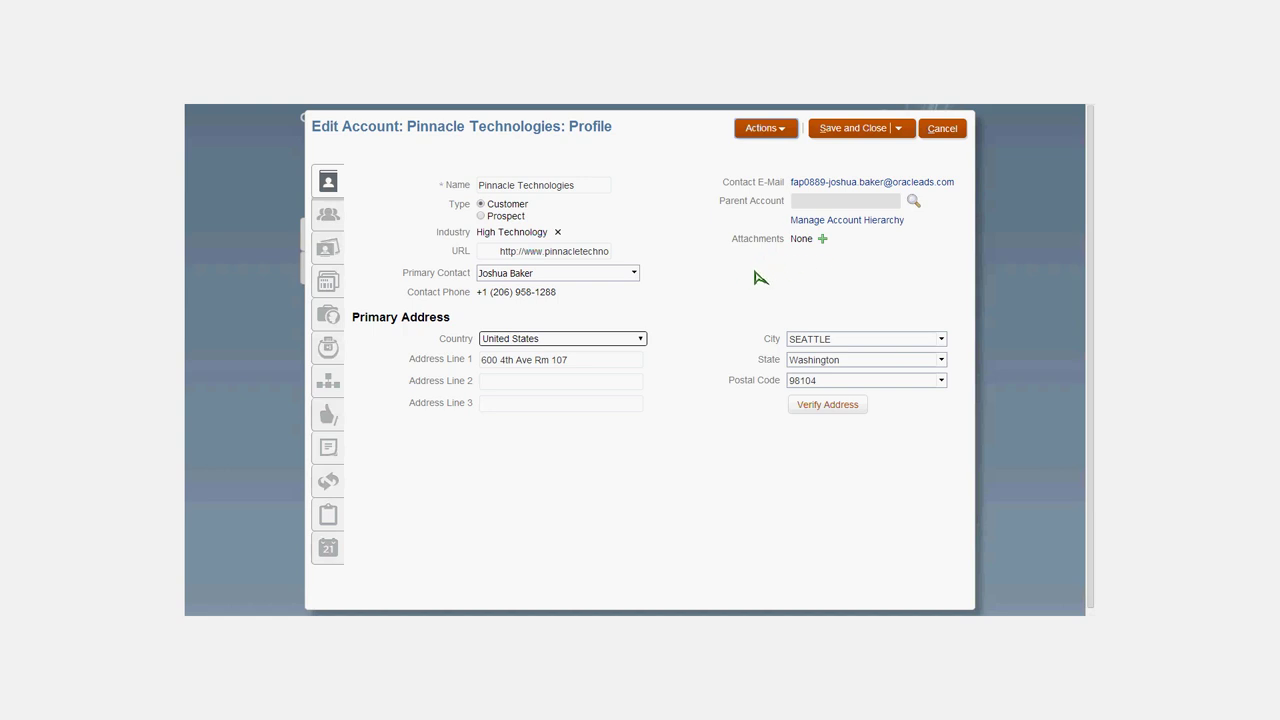
Step: Examine the Pinnacle Technologies account's team, contacts, recommendations and notes, and leave the account without saving
click(331, 216)
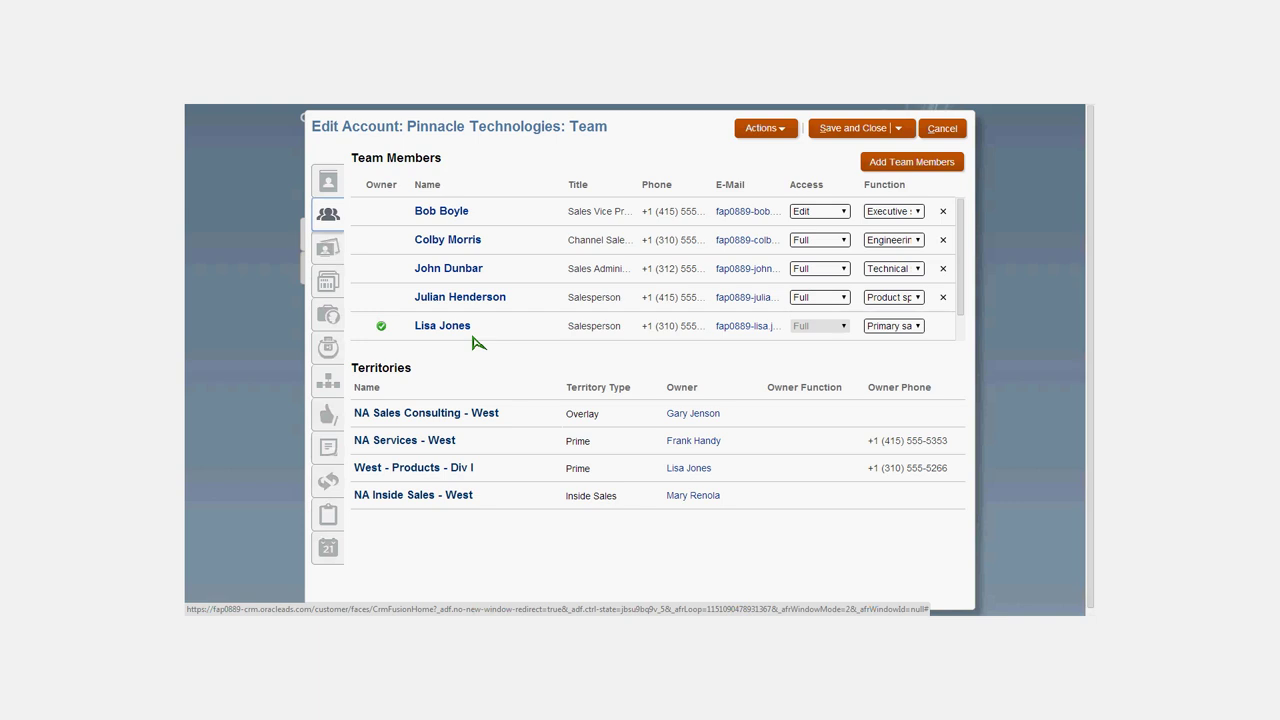
click(334, 250)
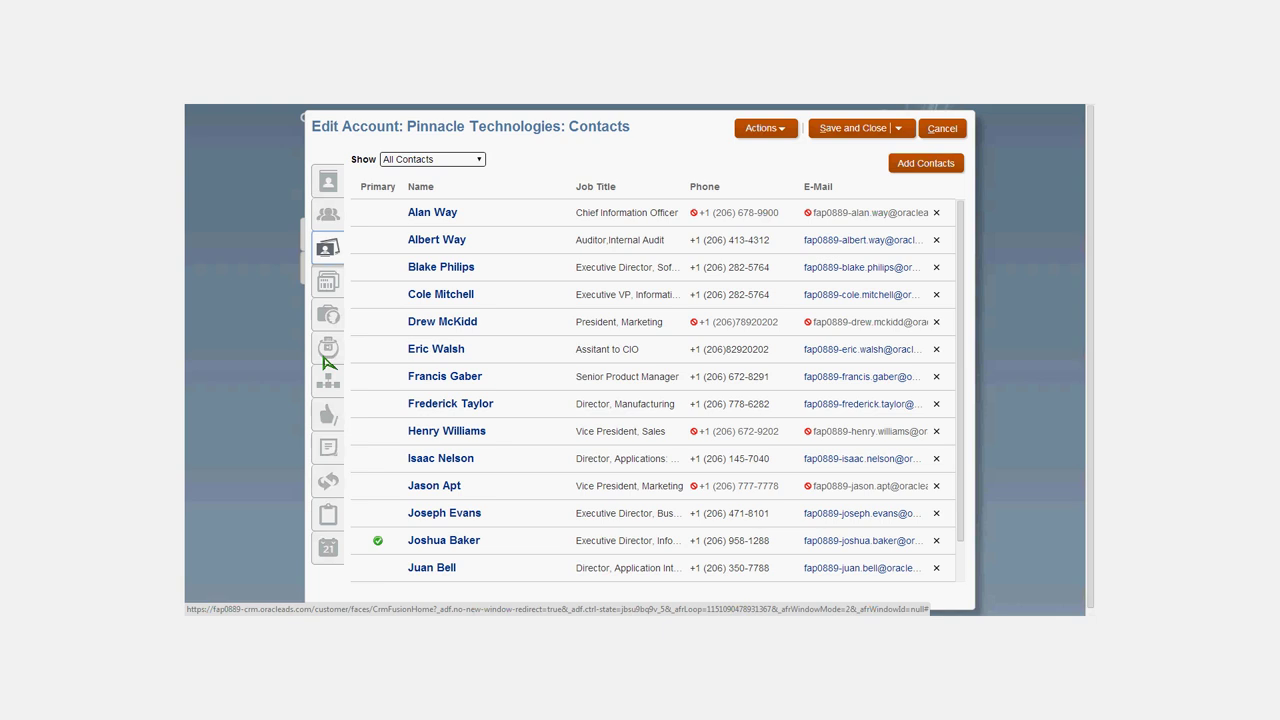
click(328, 418)
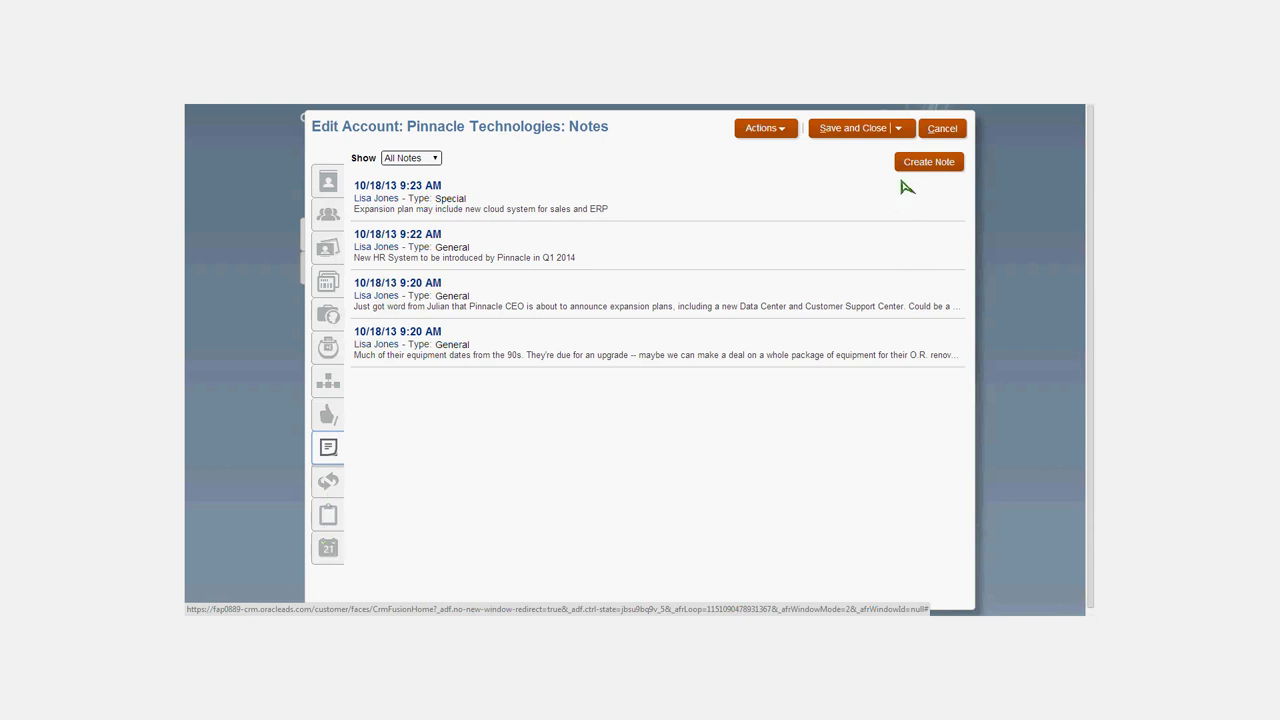
click(942, 130)
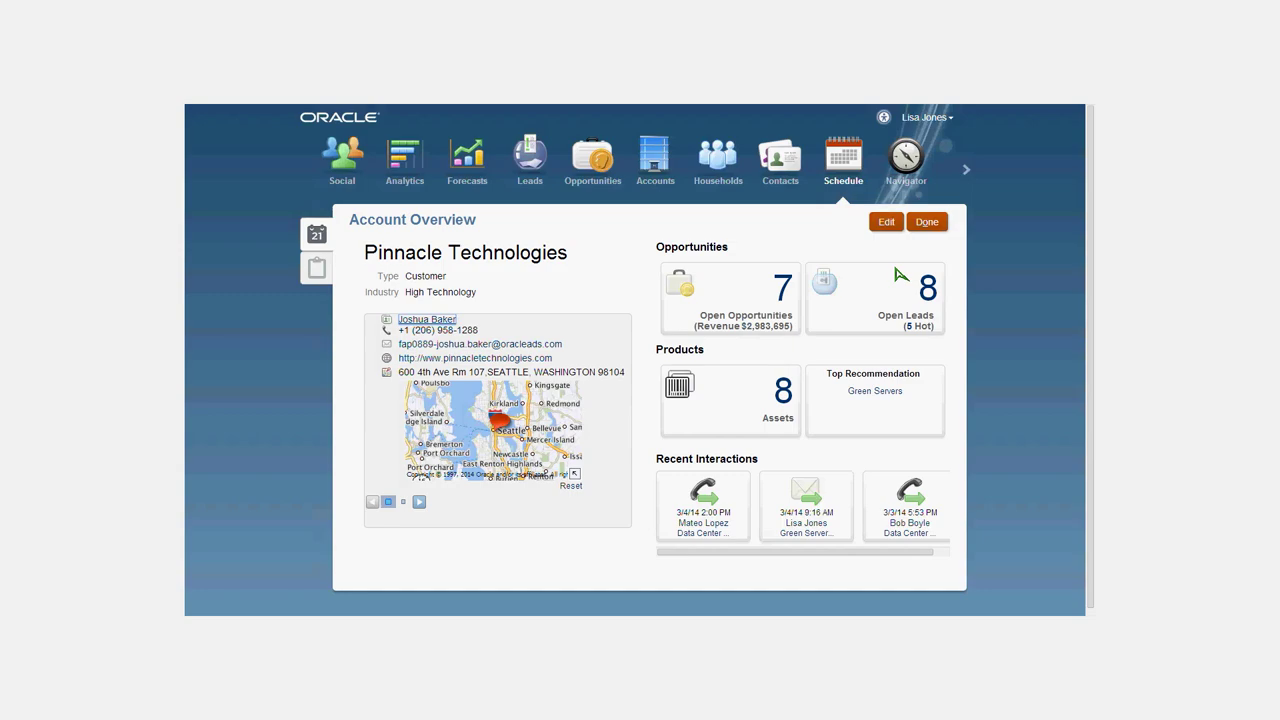
Step: Open the account's Data Center Upgrade opportunity and examine the choices for sales stage, opportunity type and forecast inclusion
click(783, 290)
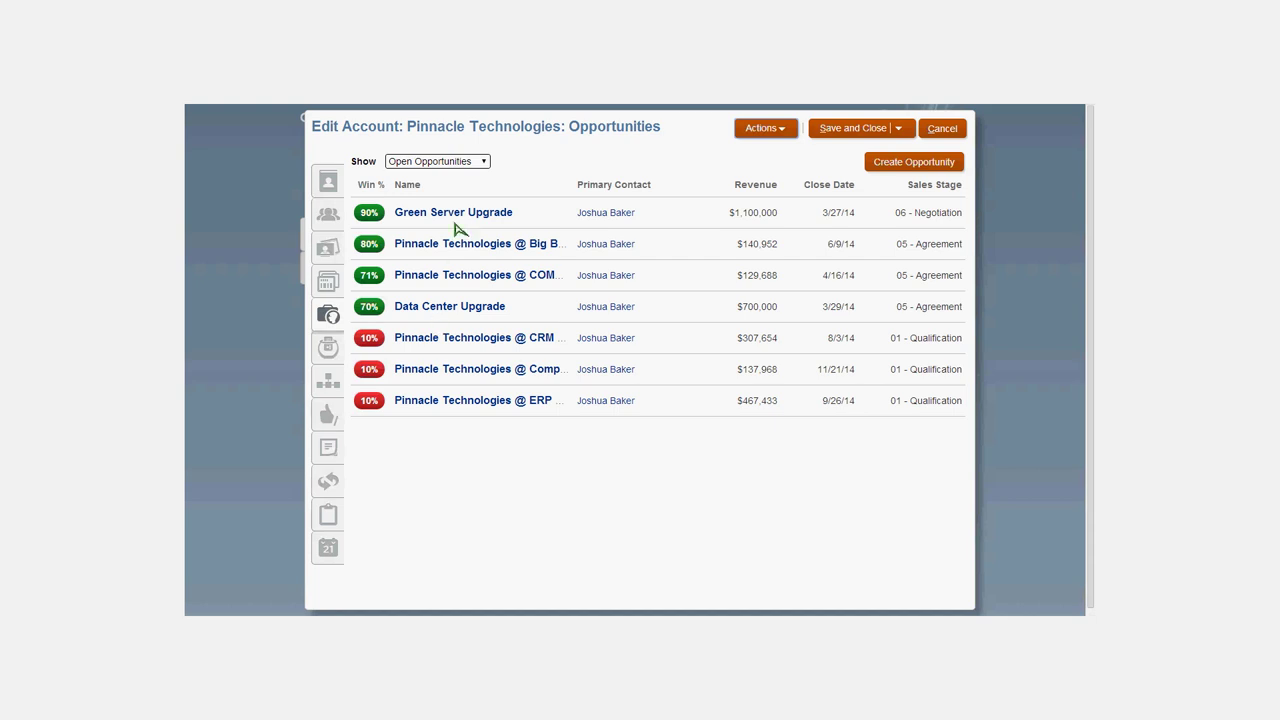
click(460, 307)
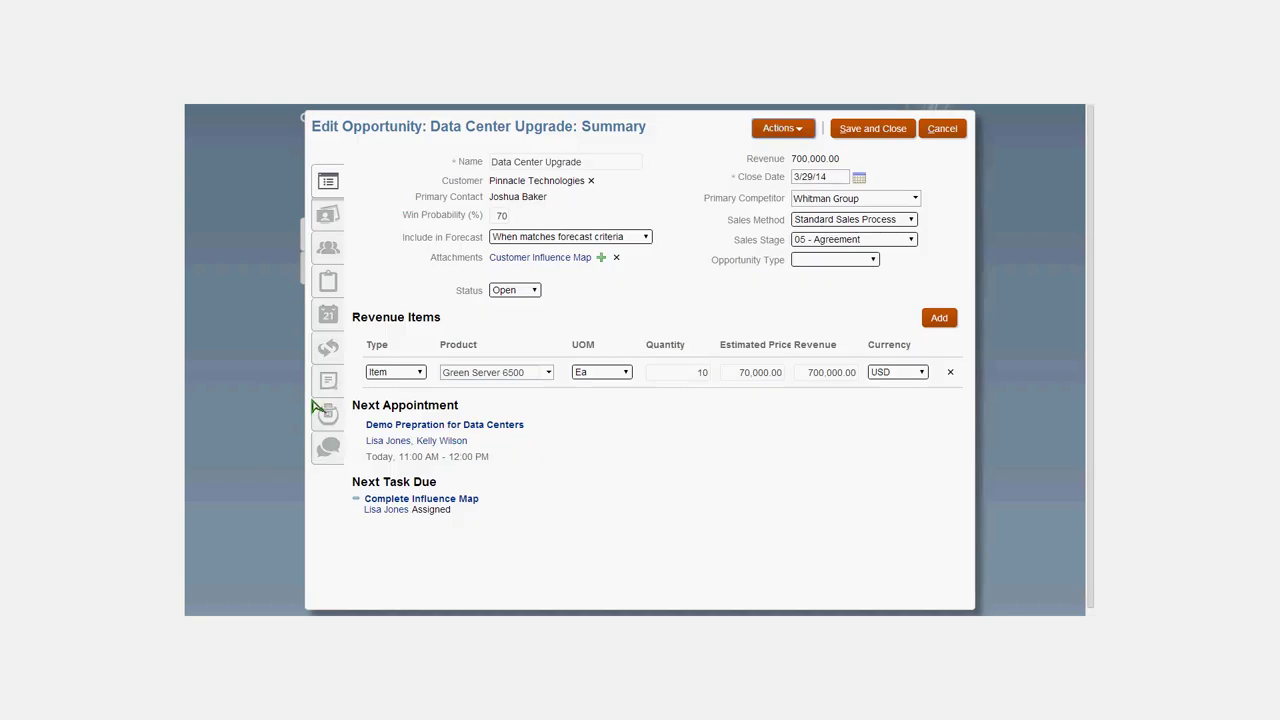
click(652, 379)
click(912, 240)
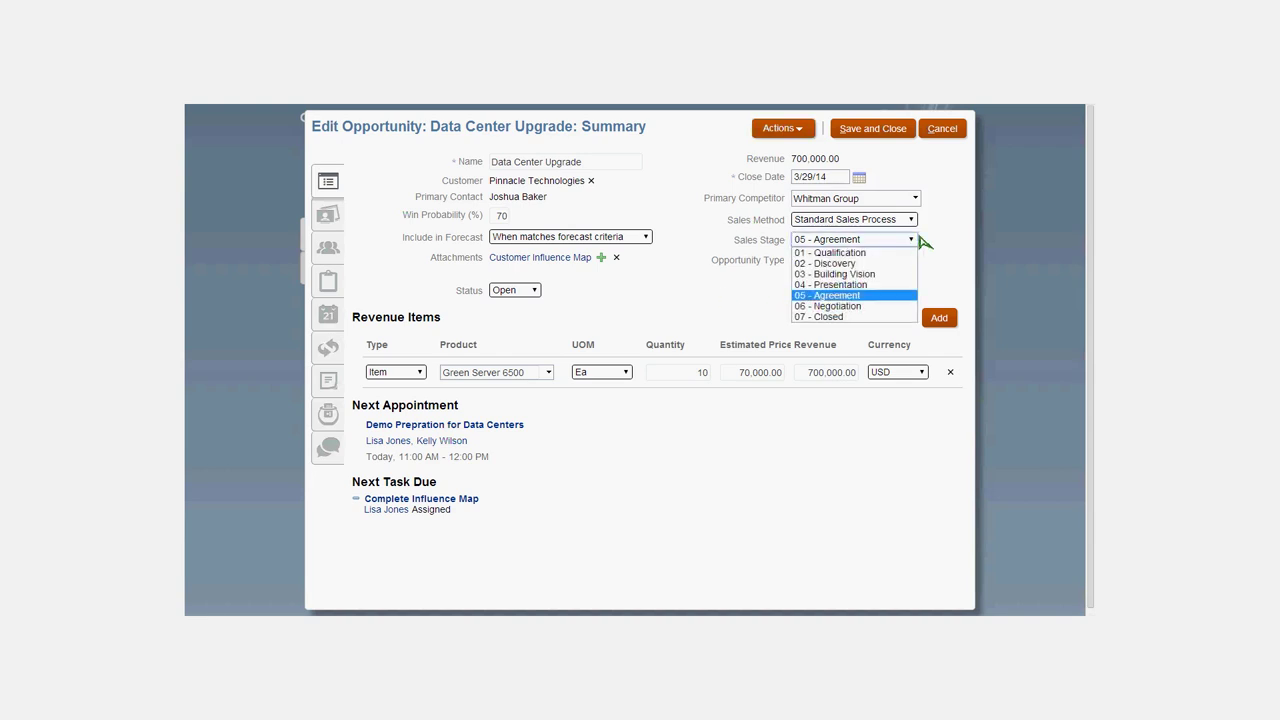
click(950, 237)
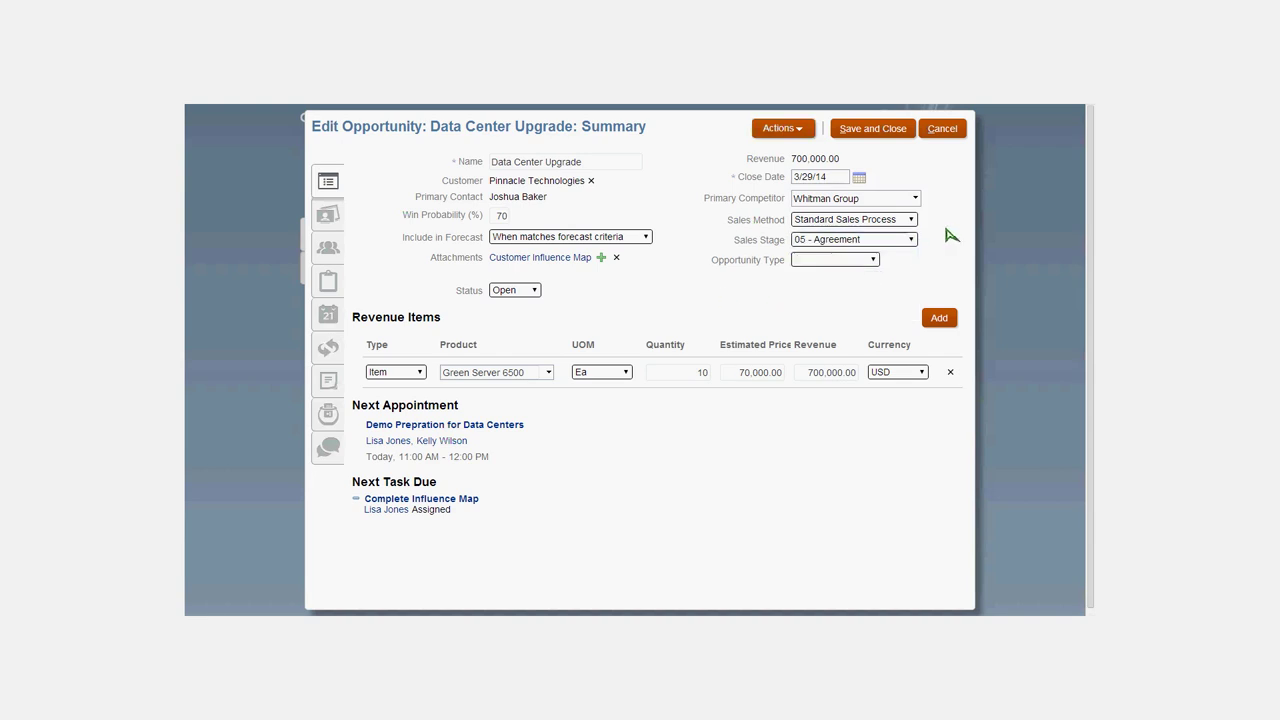
click(873, 260)
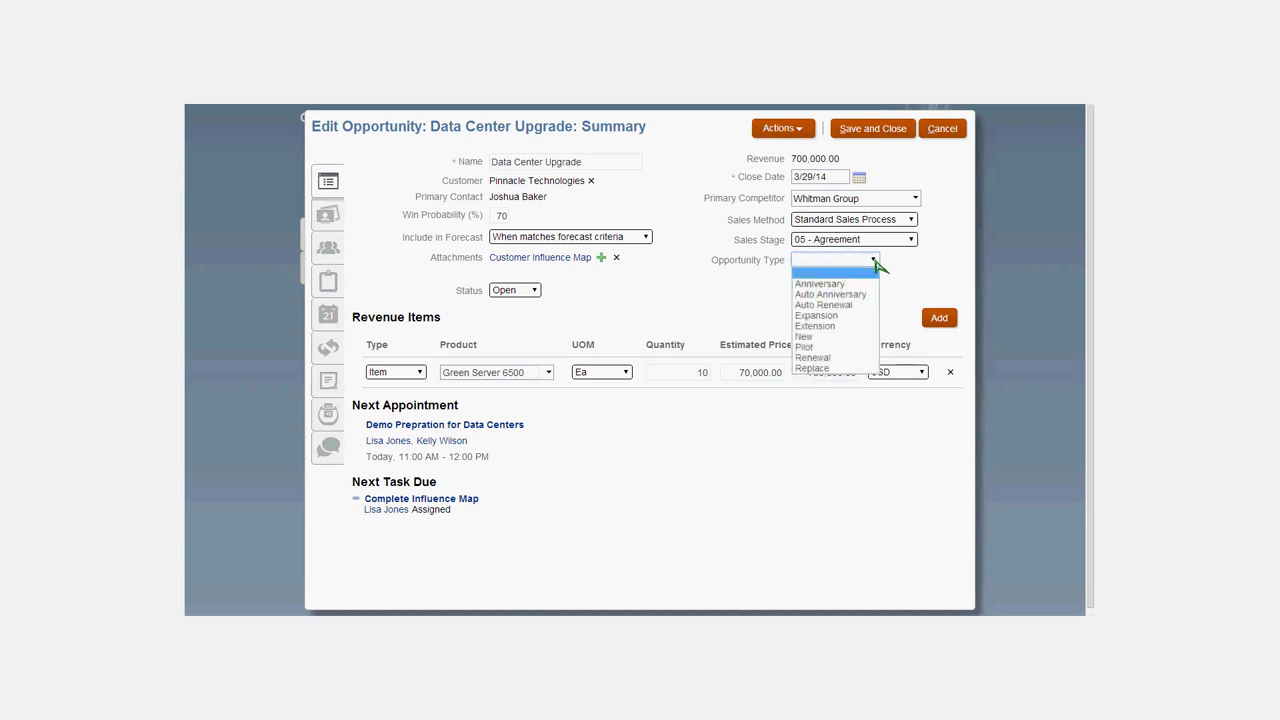
click(728, 310)
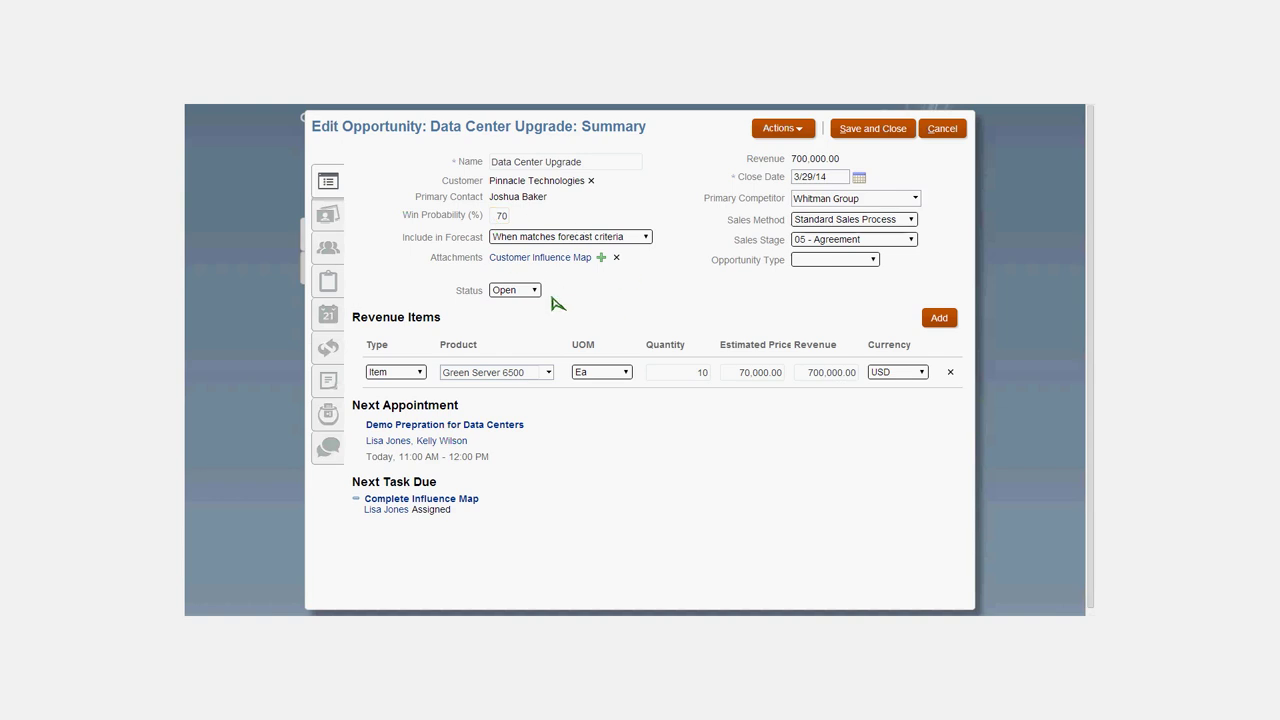
click(645, 240)
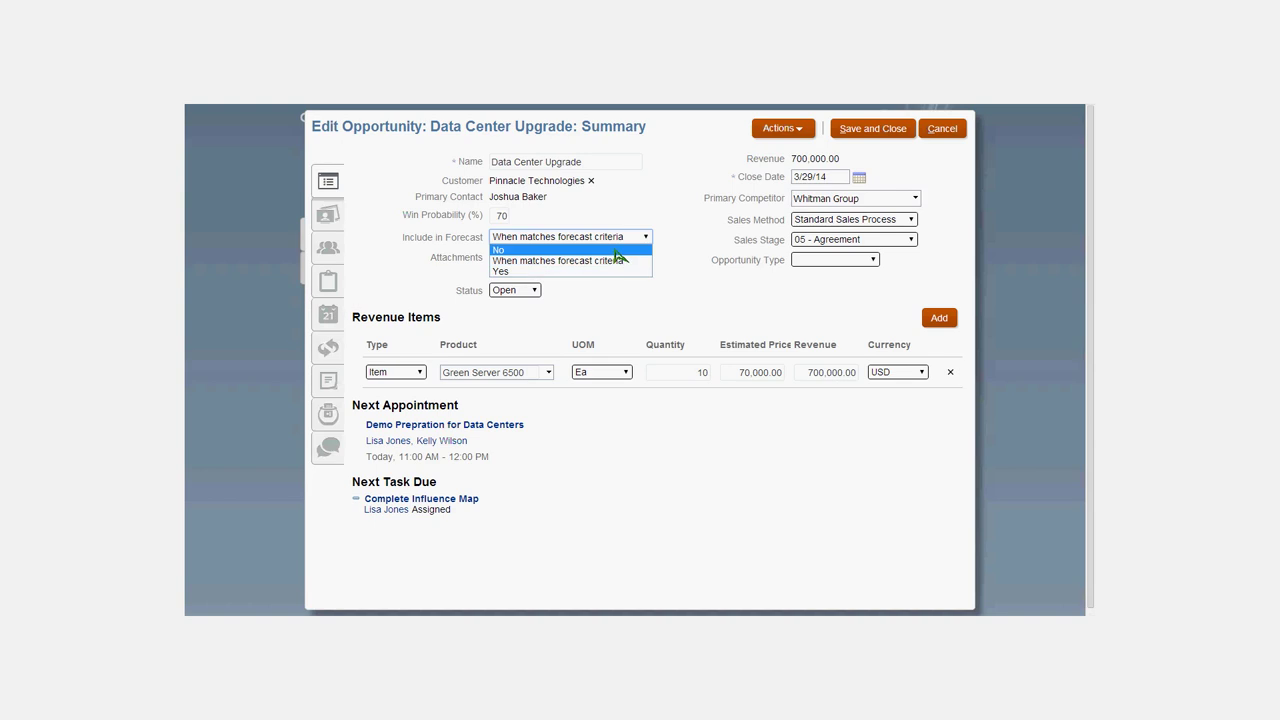
click(622, 300)
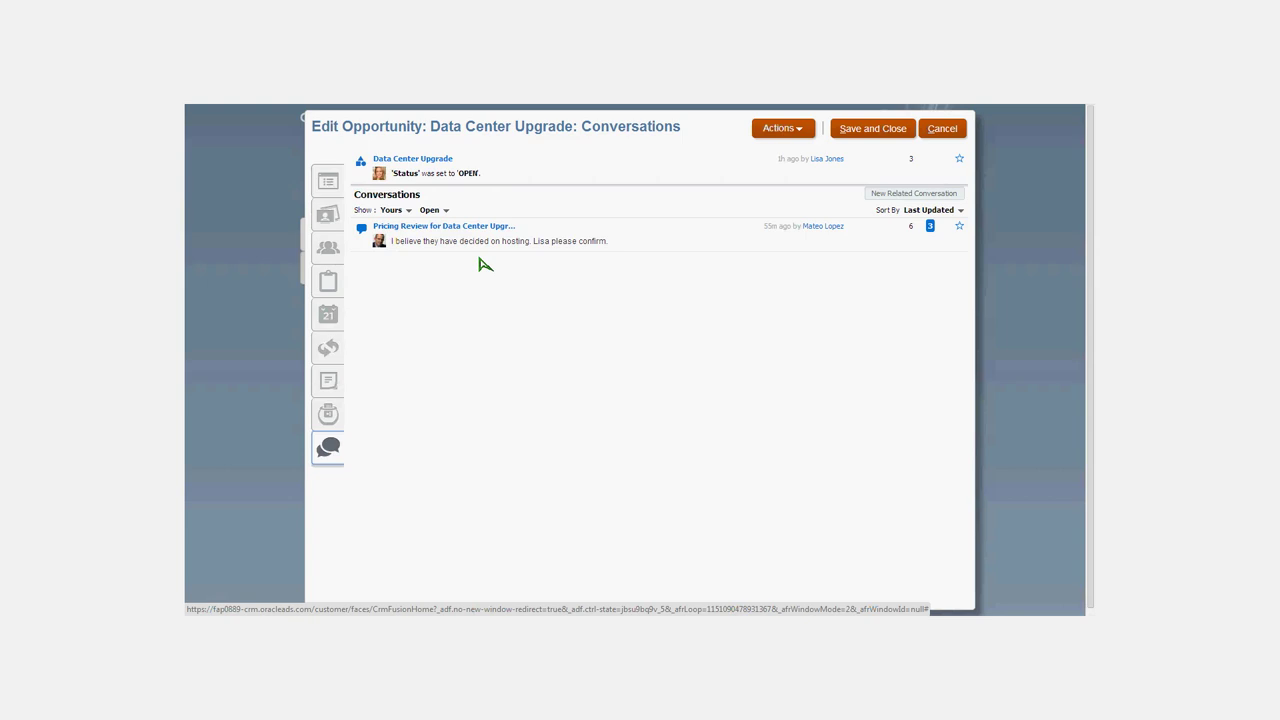
Step: Open the opportunity's Pricing Review conversation, examine the annotation on Pinnacle Tech Draft Agreement (1).docx, and close the conversation window
click(449, 225)
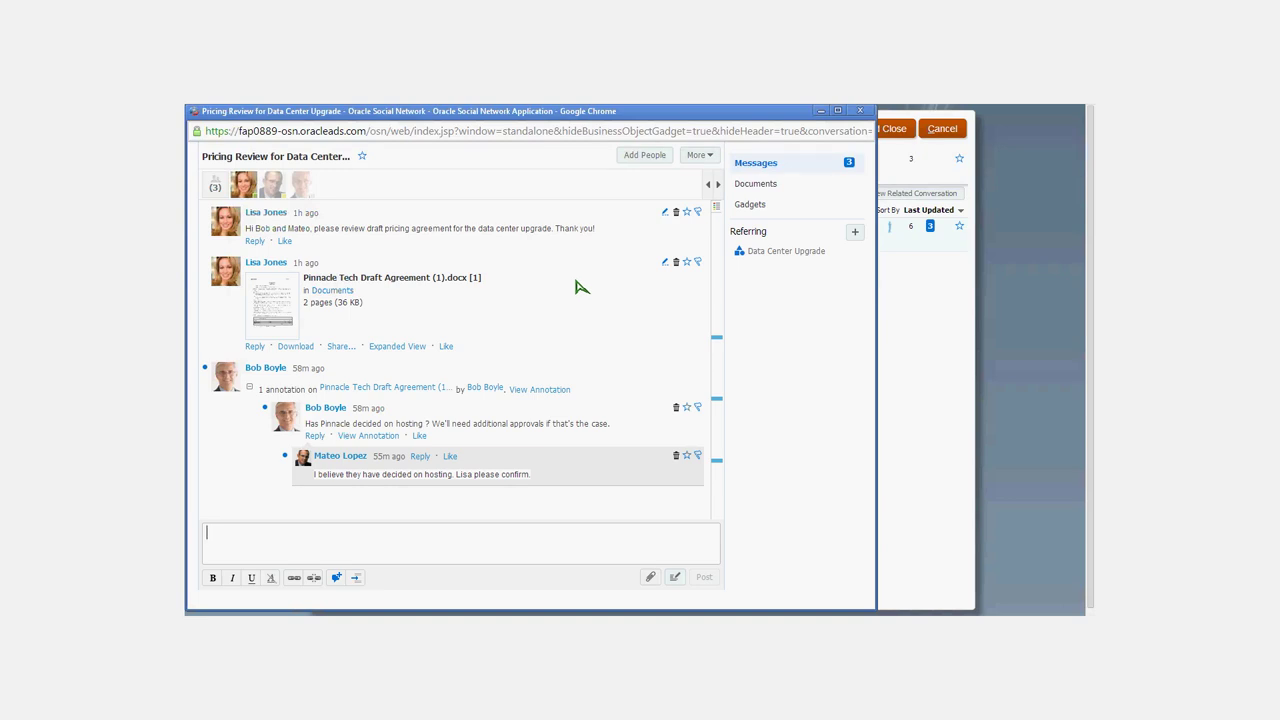
click(277, 305)
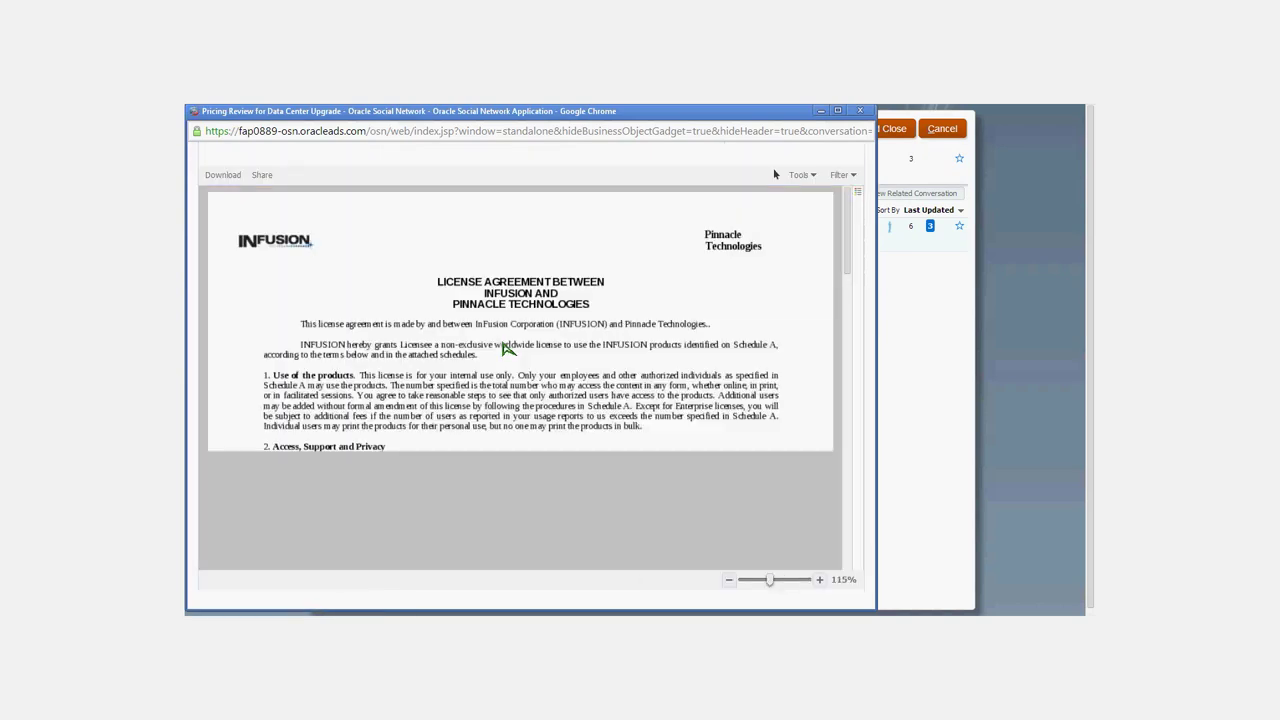
click(448, 328)
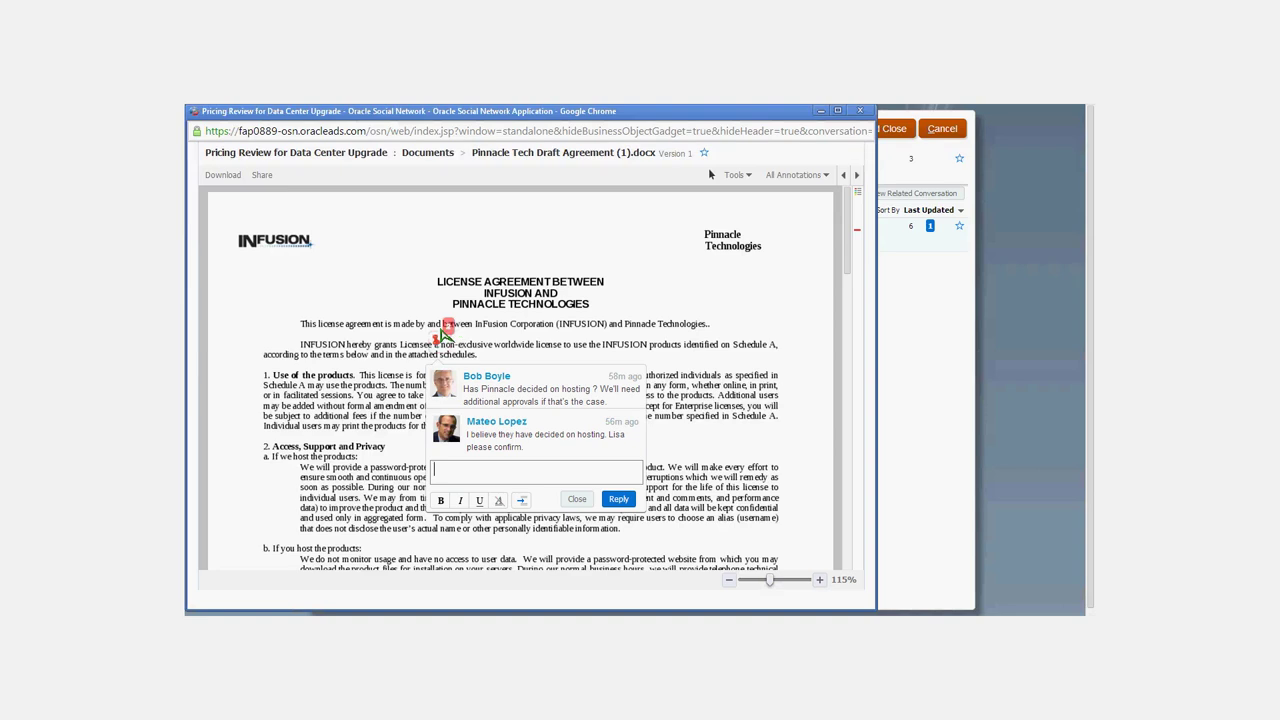
click(445, 330)
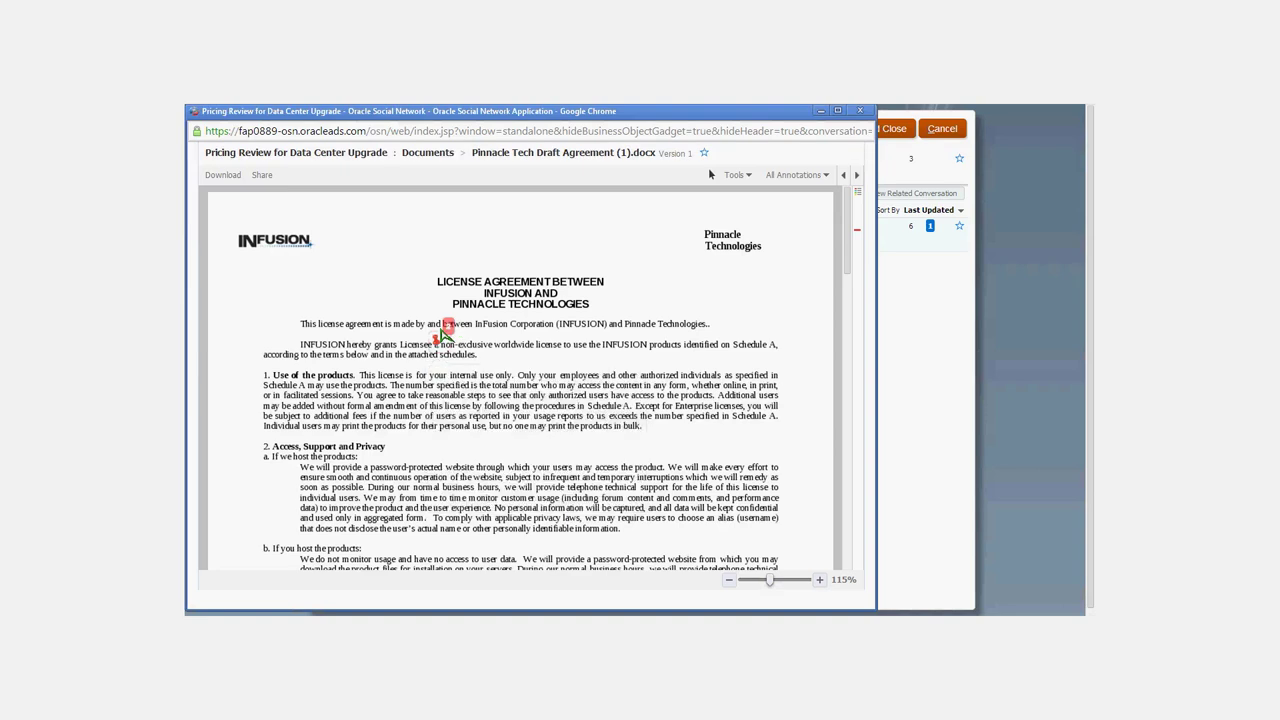
click(860, 111)
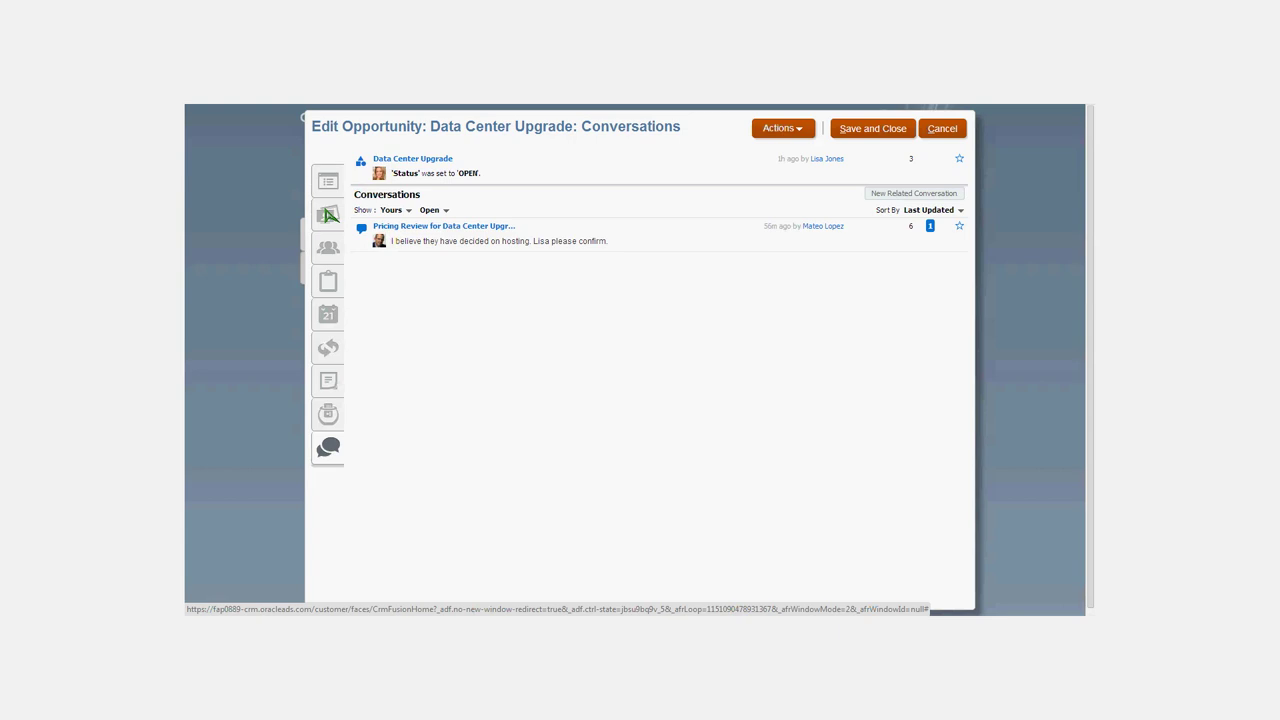
Step: Examine the notes and last 30 days' interactions of the opportunity's Executive VP contact, and return to the account overview
click(329, 215)
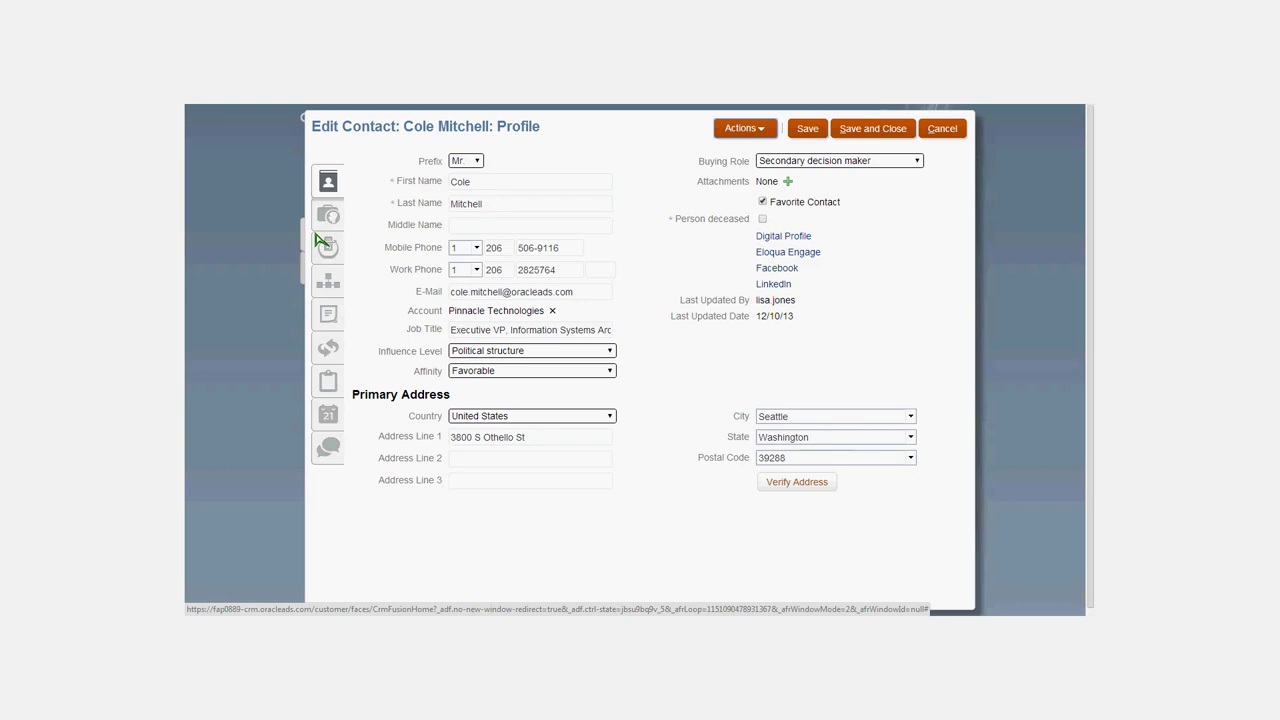
click(330, 315)
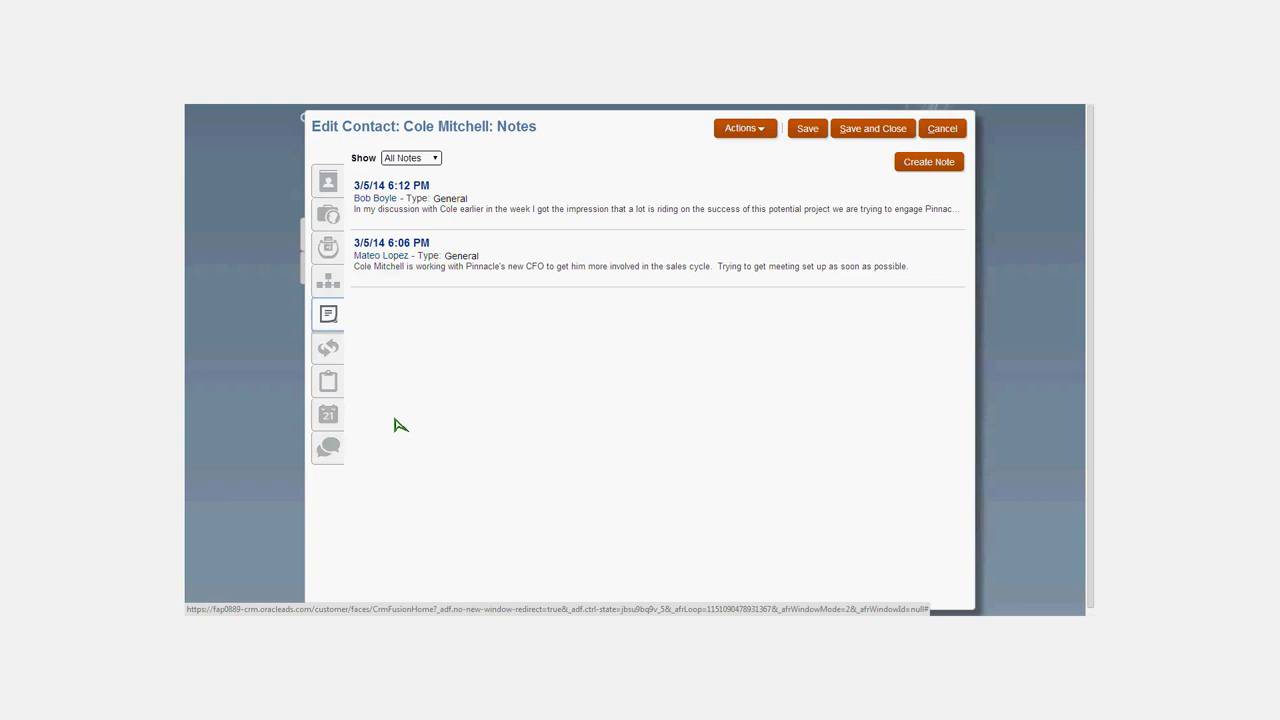
click(331, 349)
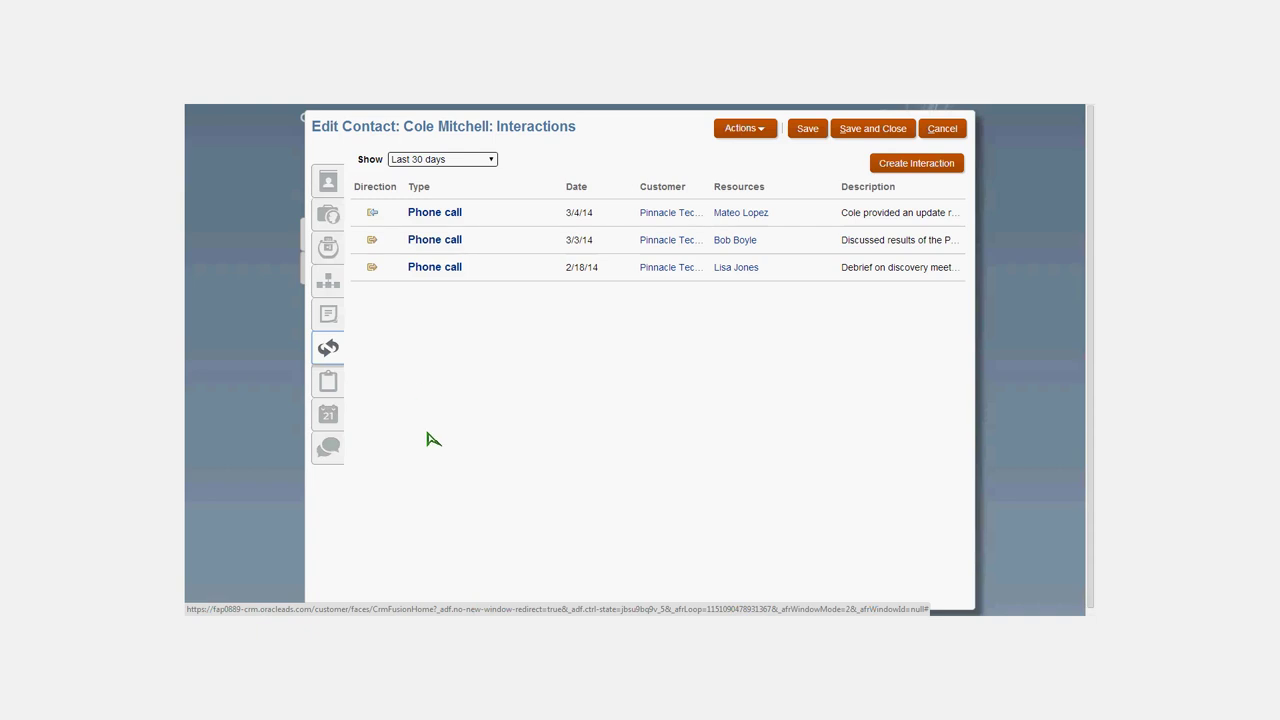
click(933, 130)
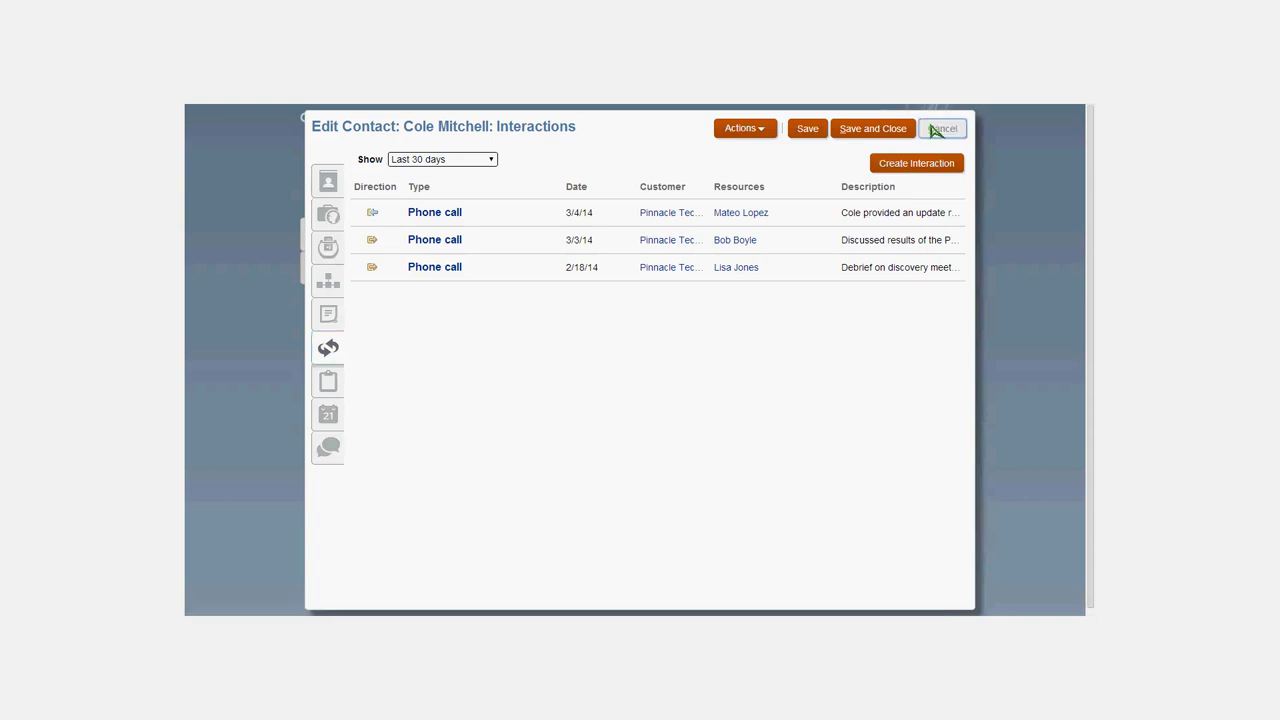
click(935, 130)
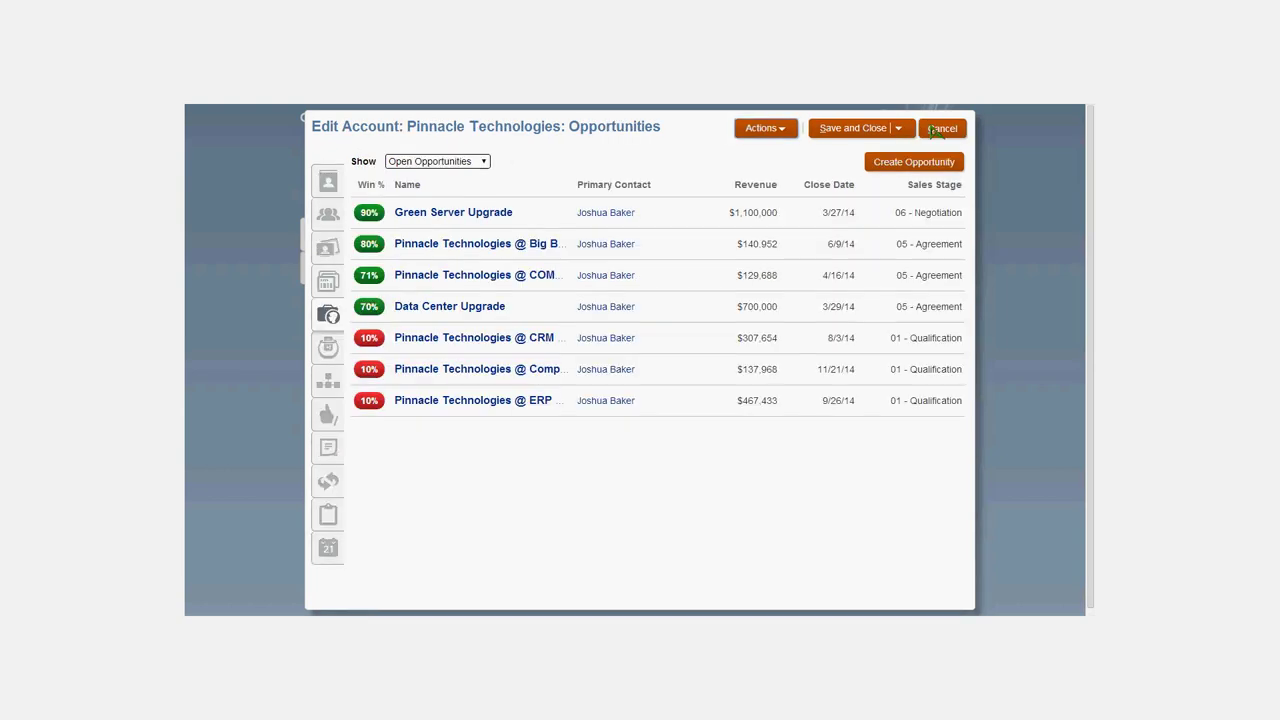
click(935, 131)
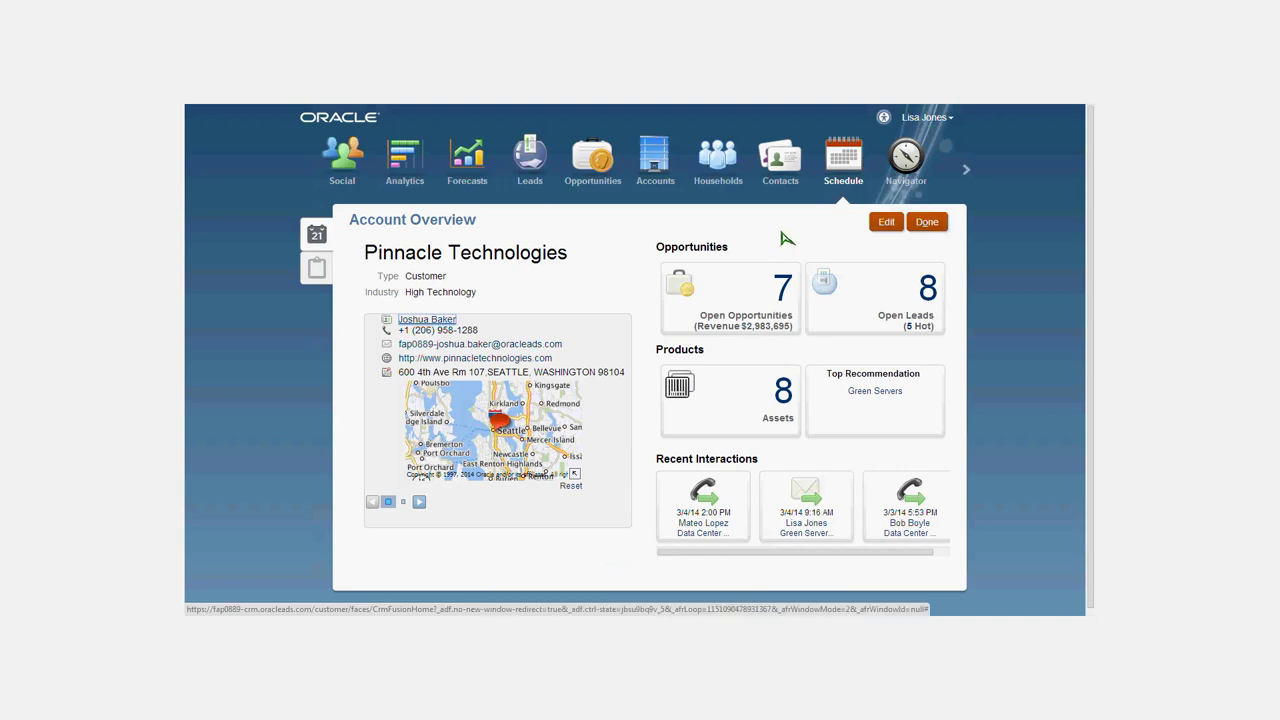
Step: Open the contacts list and filter the favorite contacts by the letter B and by the letter M
click(788, 160)
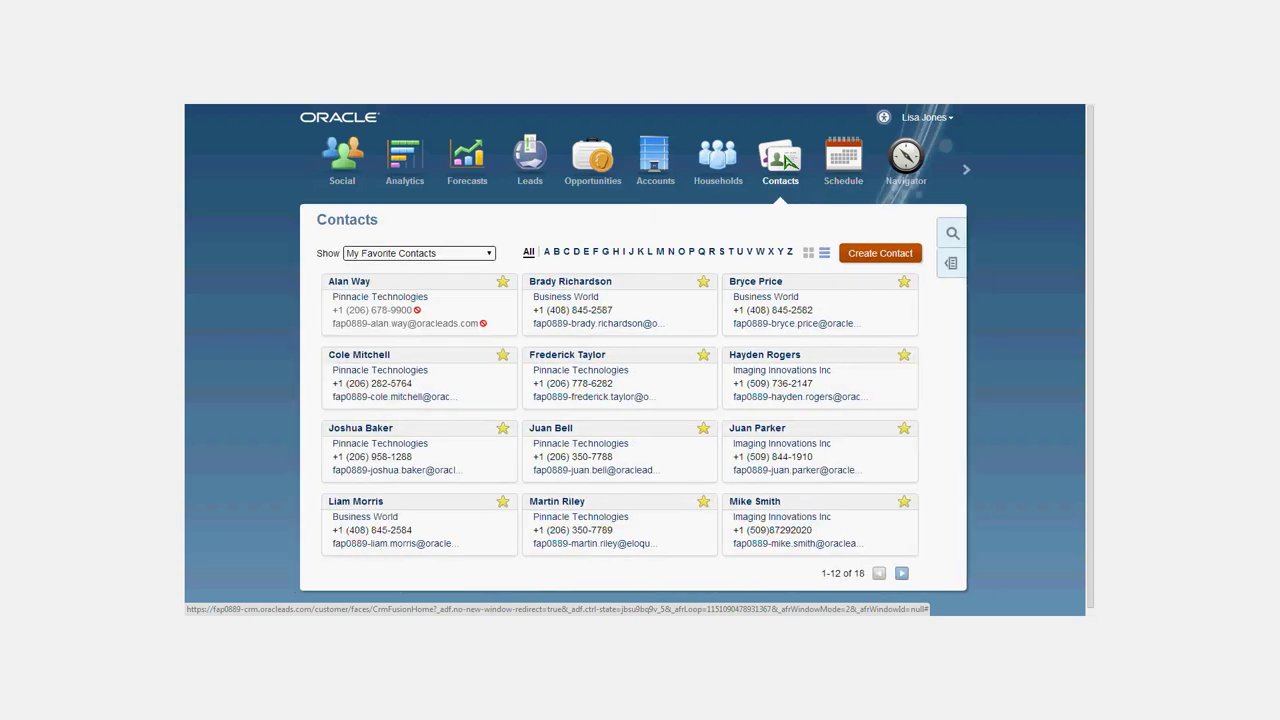
click(557, 254)
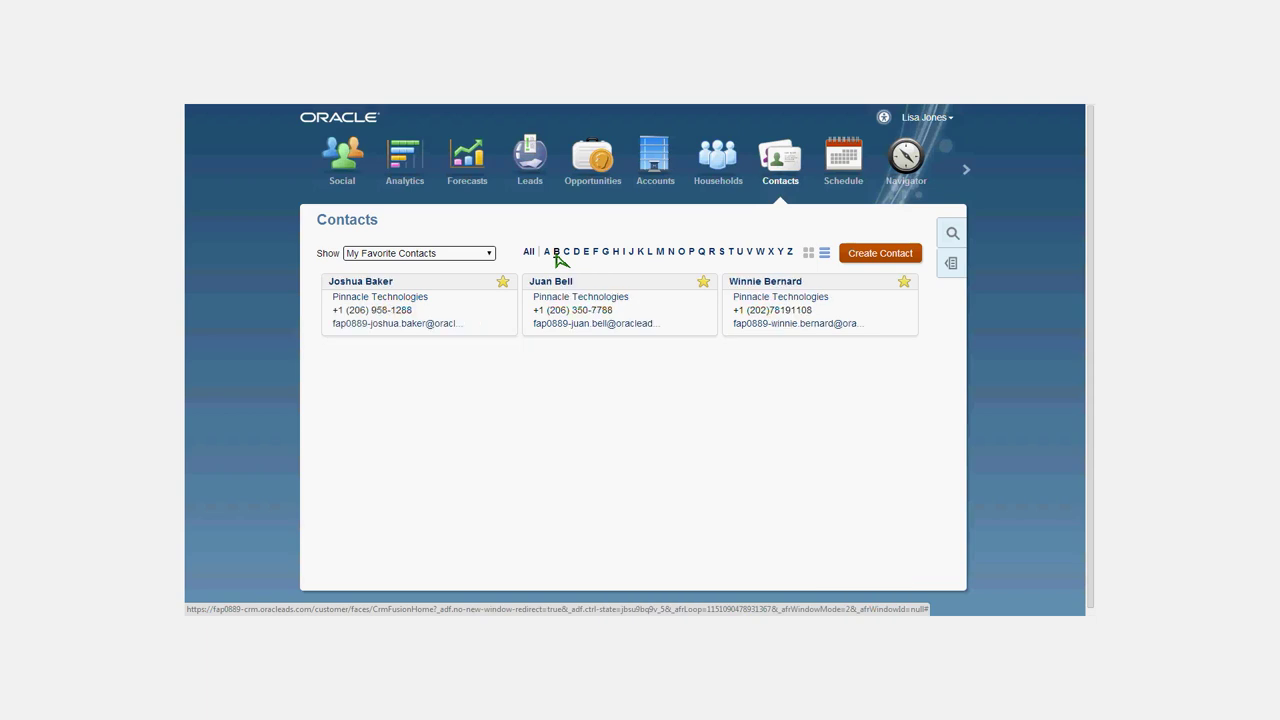
click(660, 255)
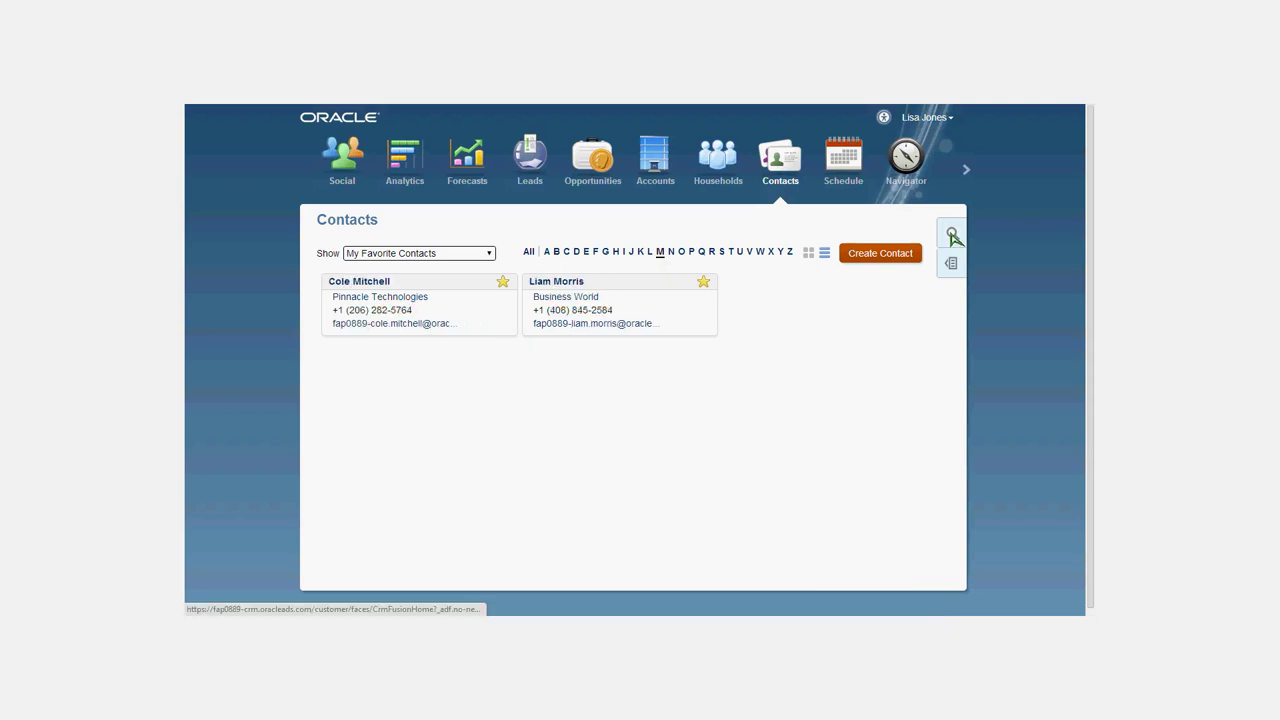
Step: Search all contacts by a person's first name, examine the matches, and close the contact search
click(952, 234)
click(724, 241)
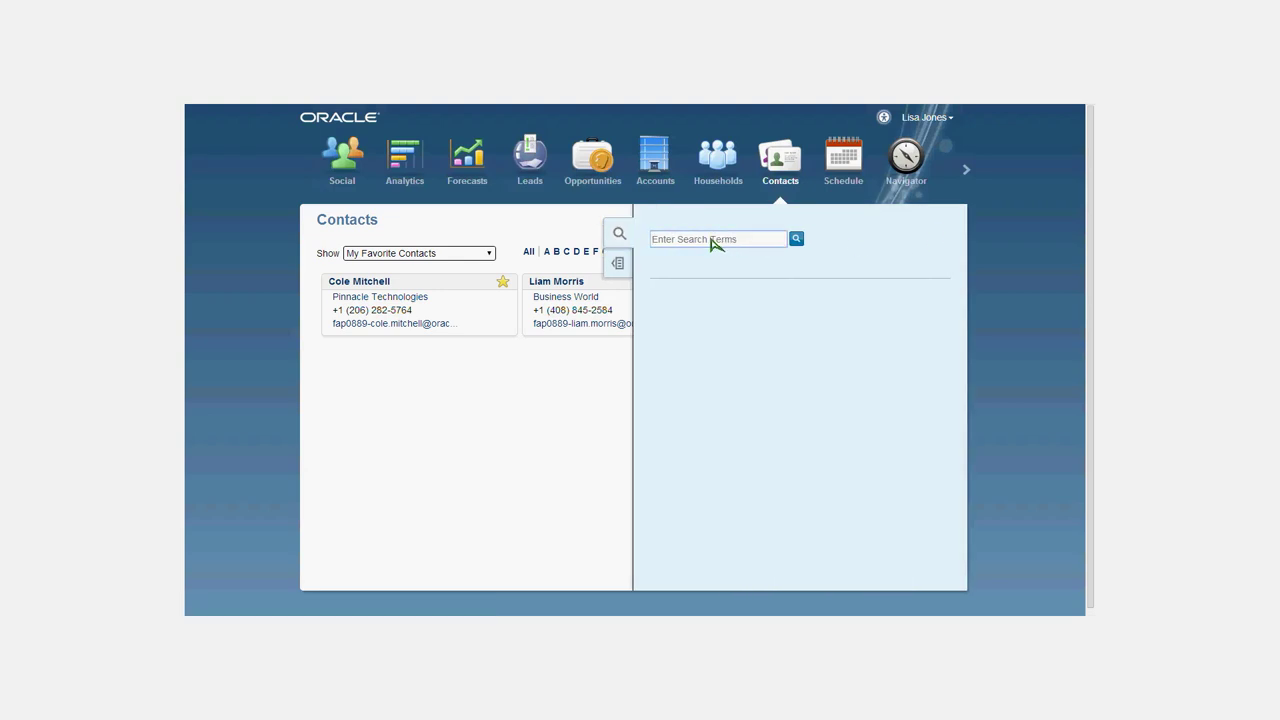
text(sarah)
click(796, 240)
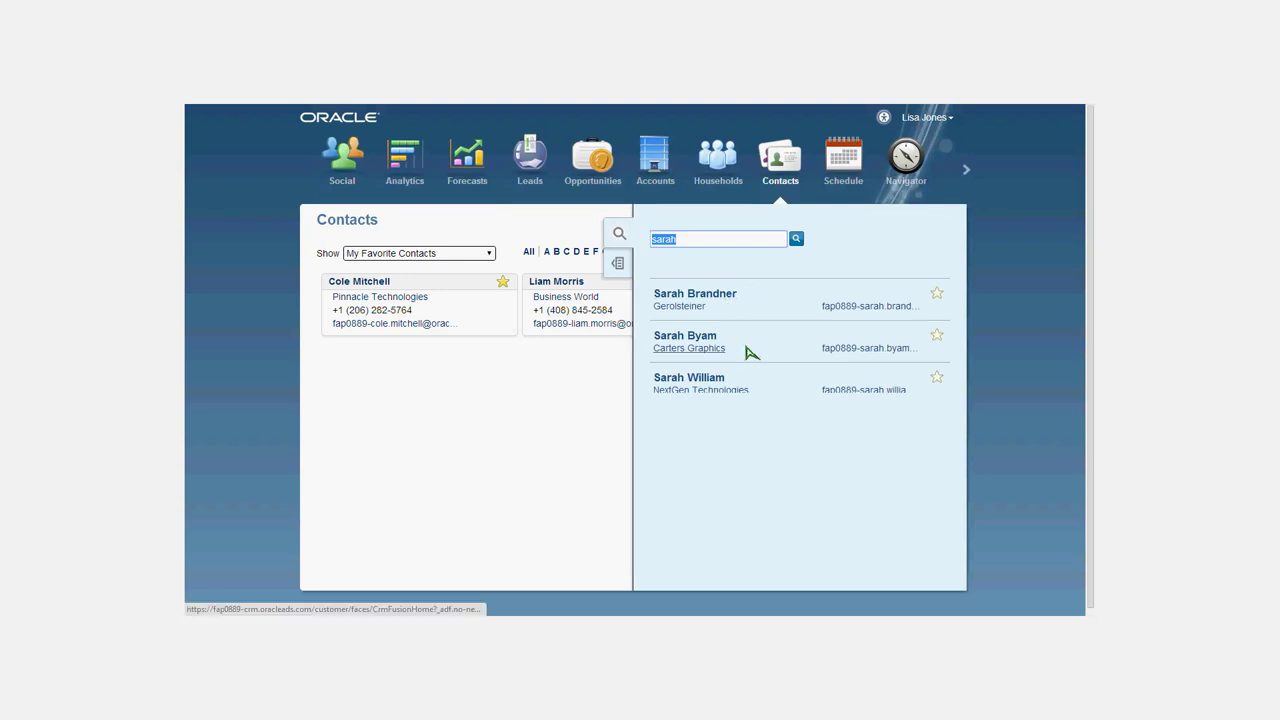
click(558, 240)
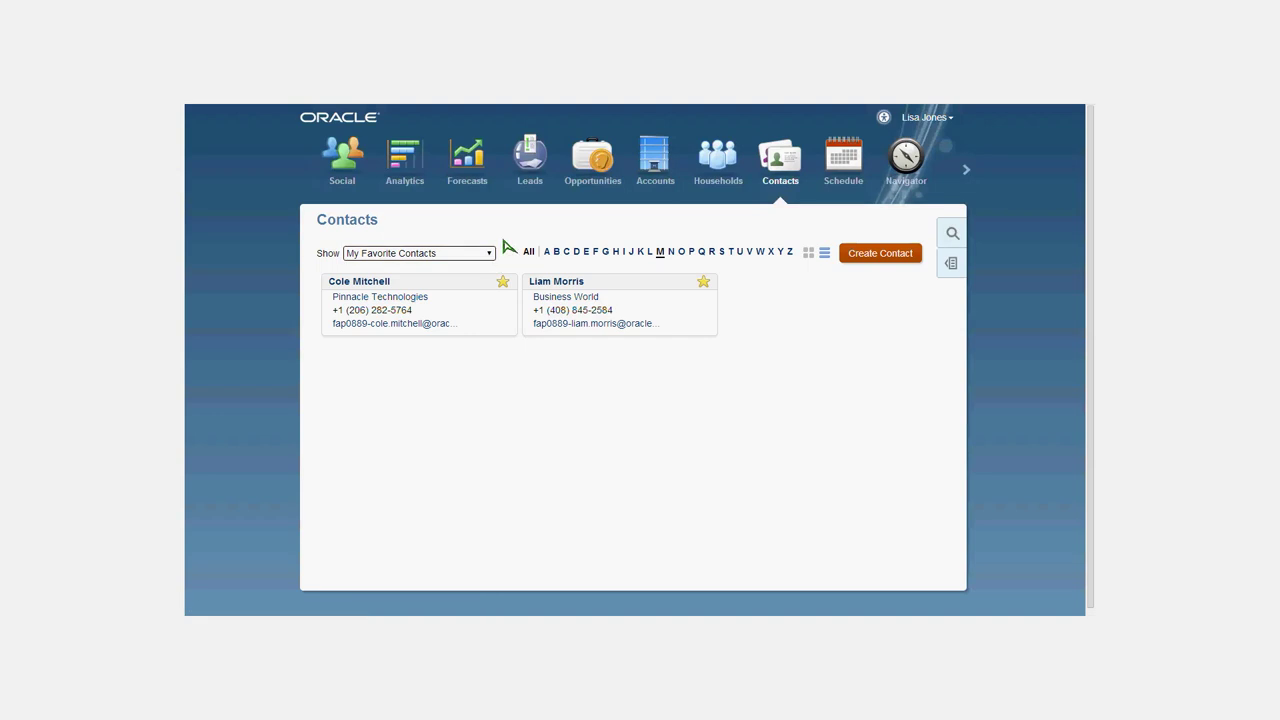
Step: Show favorite contacts for all letters and remove the last contact on the first page from the favorites
click(527, 251)
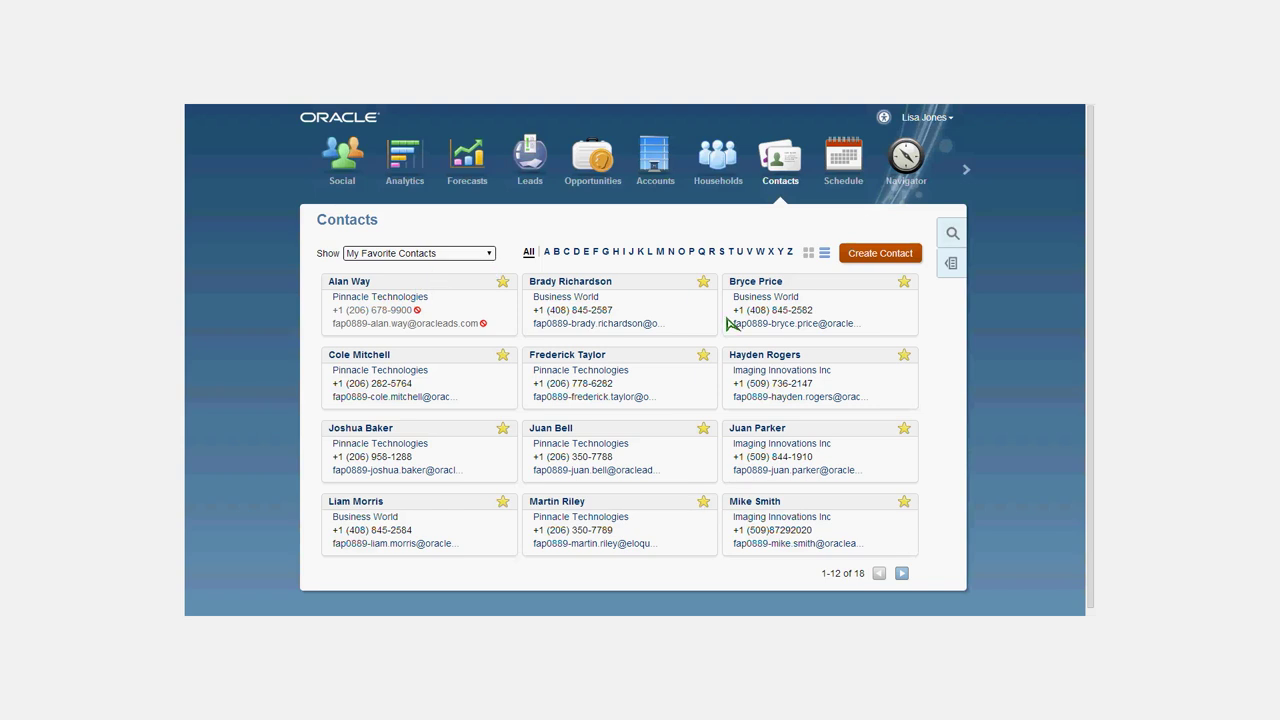
click(905, 503)
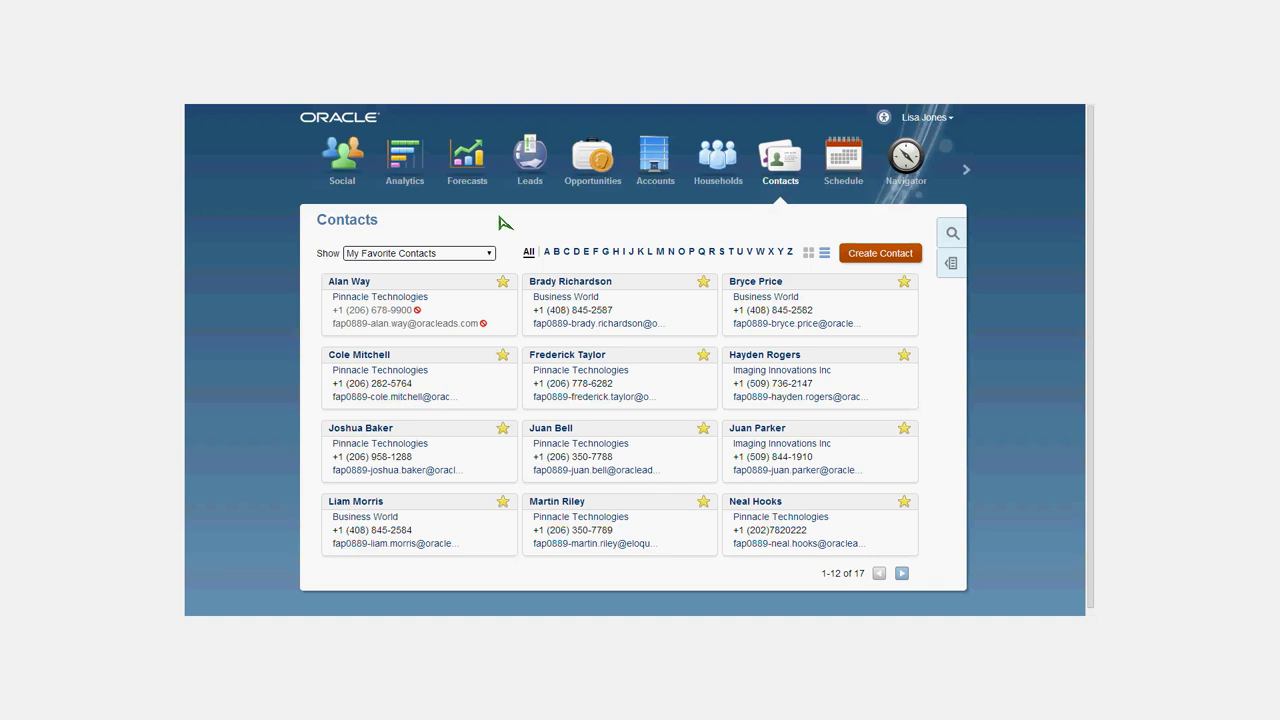
click(489, 253)
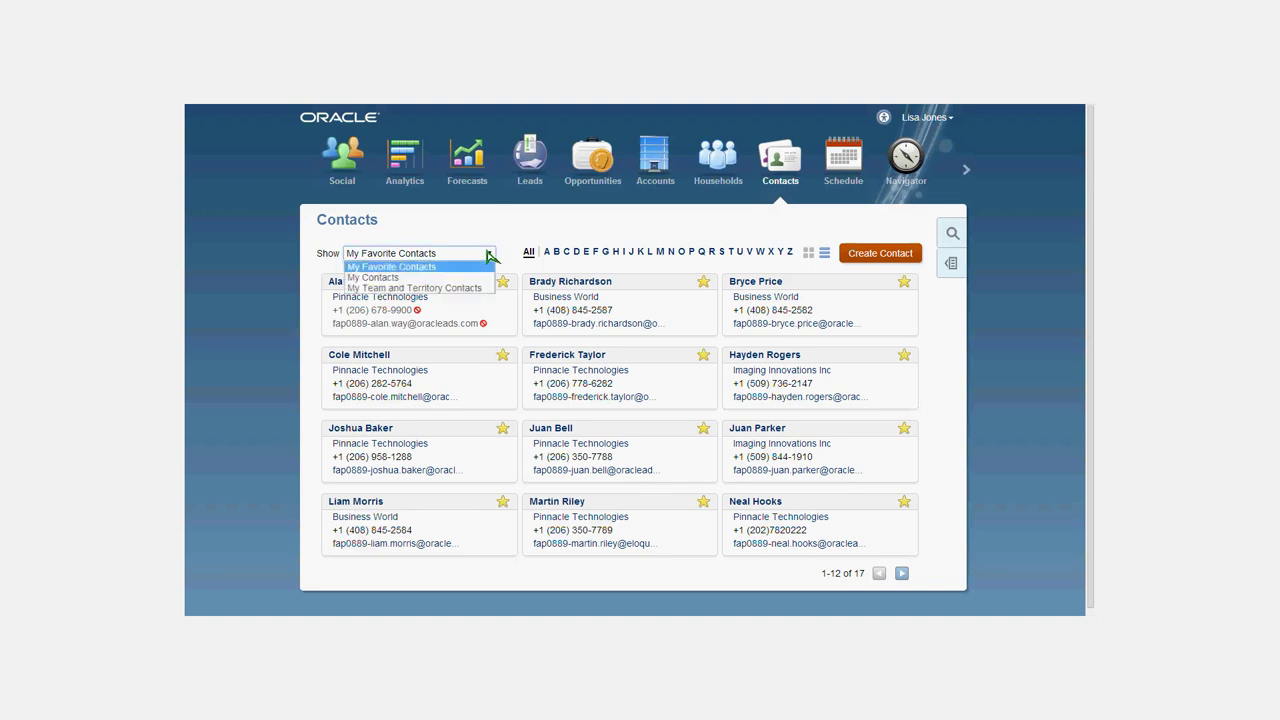
click(497, 251)
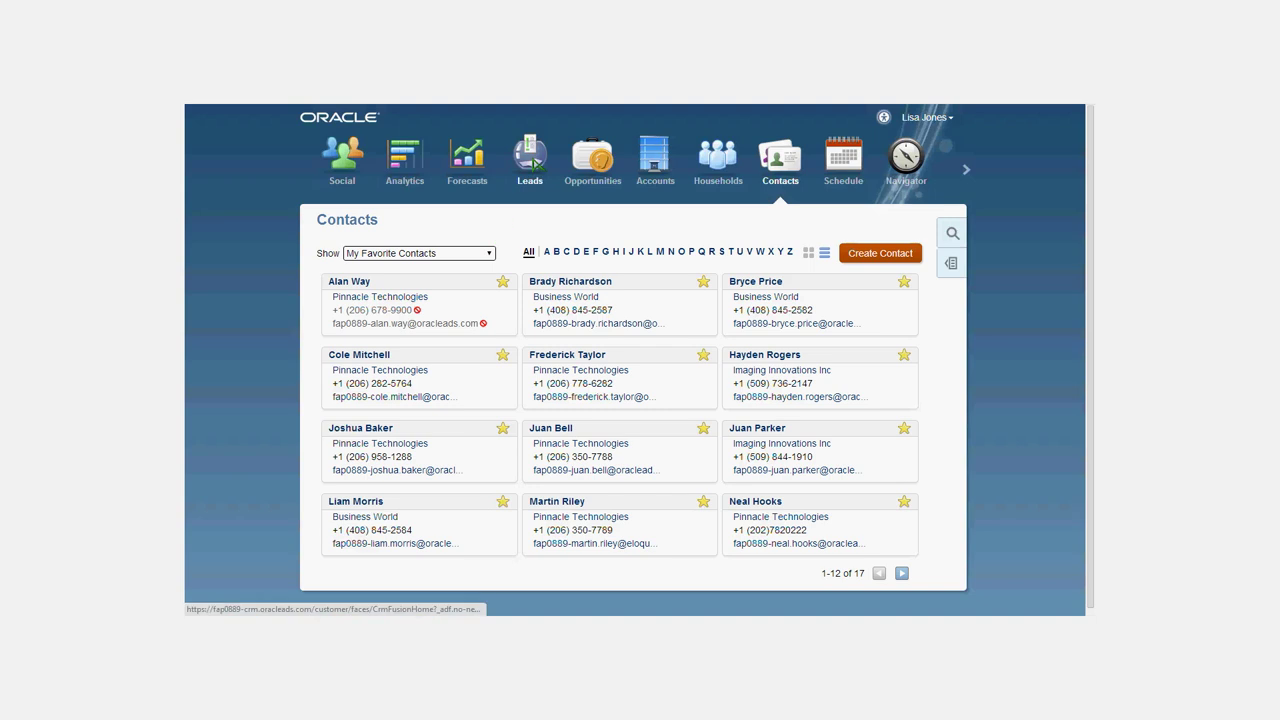
Step: Search the leads for "data center consol" and open the Data Center Consolidation lead
click(530, 158)
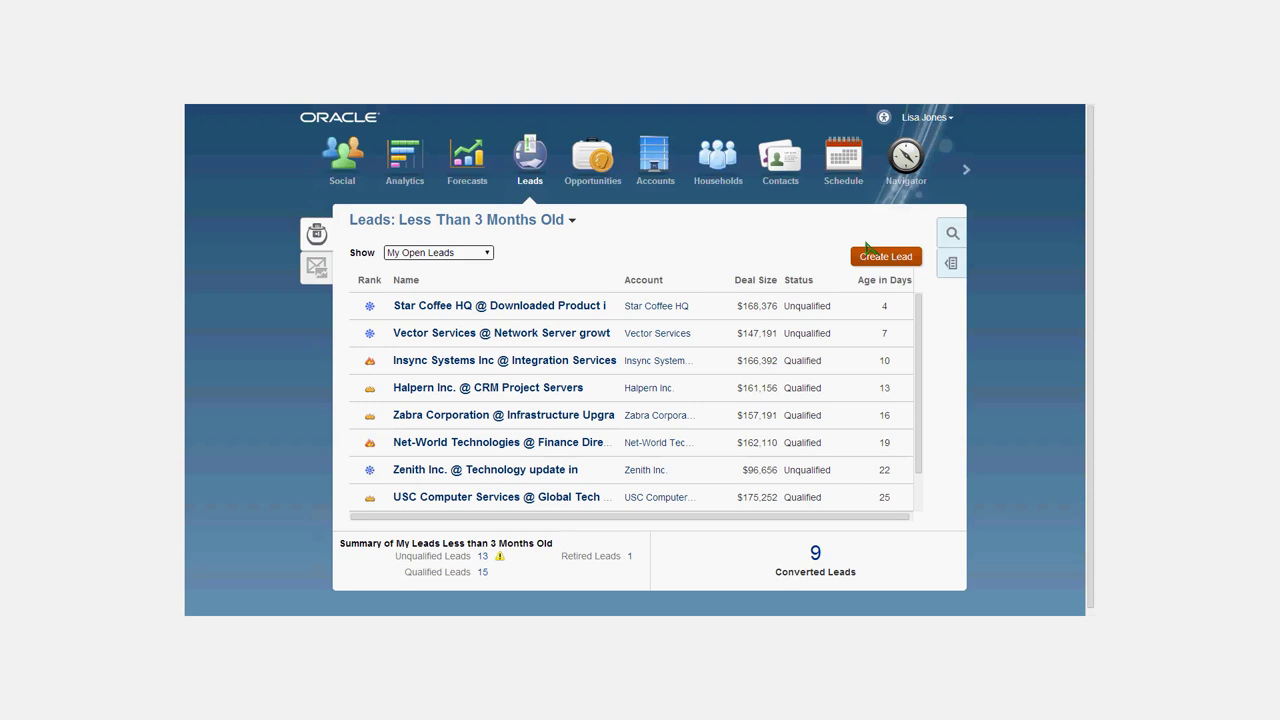
click(954, 238)
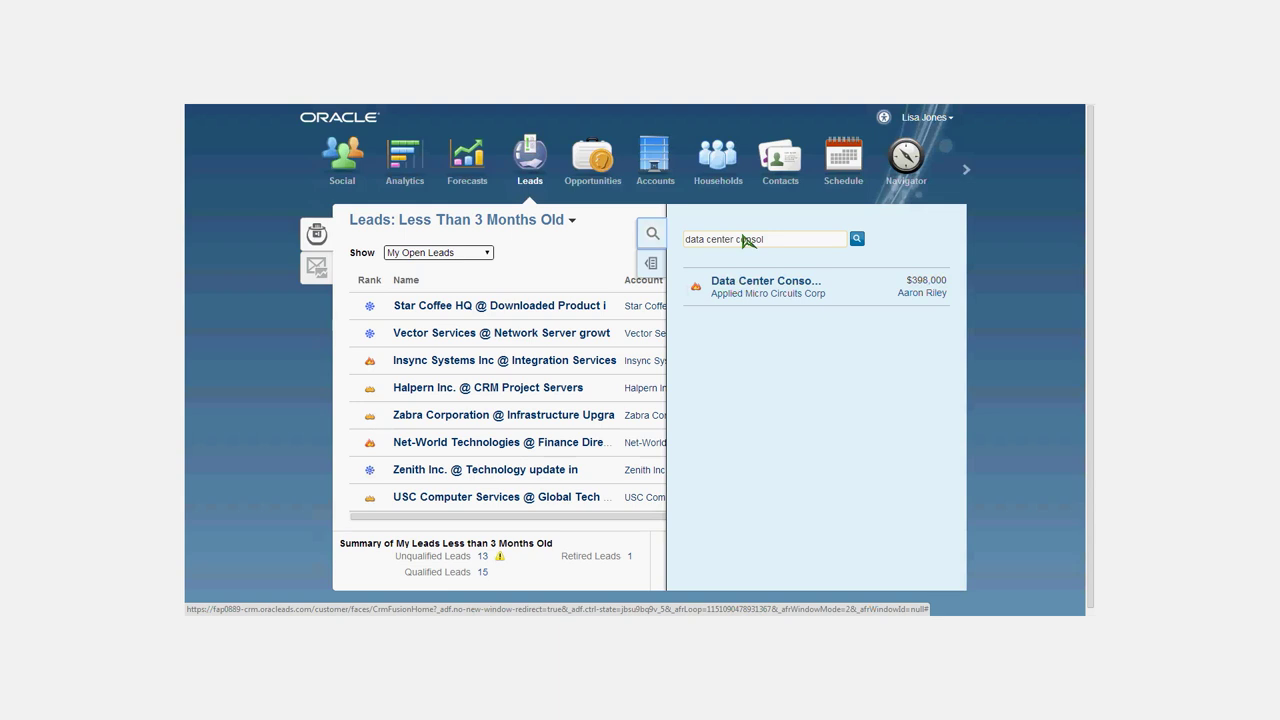
click(740, 284)
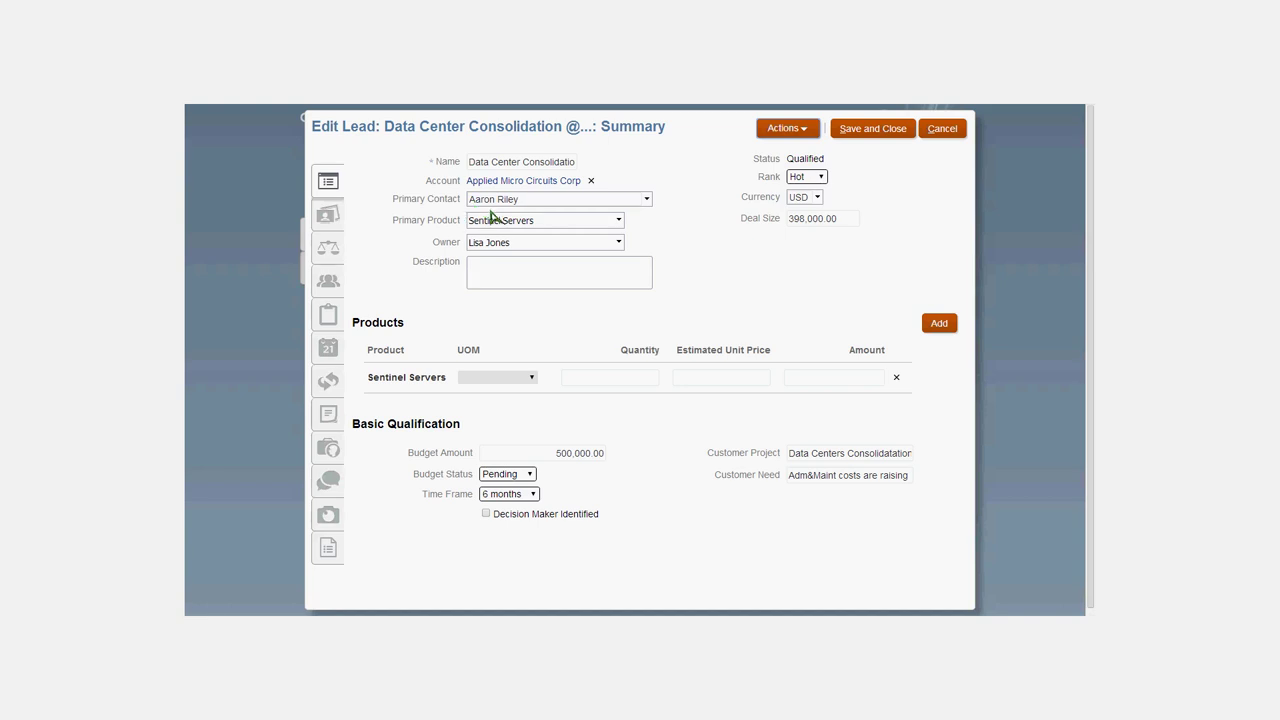
Step: Examine the digital profile of the lead's primary contact, including the activity chart over the past year
click(367, 521)
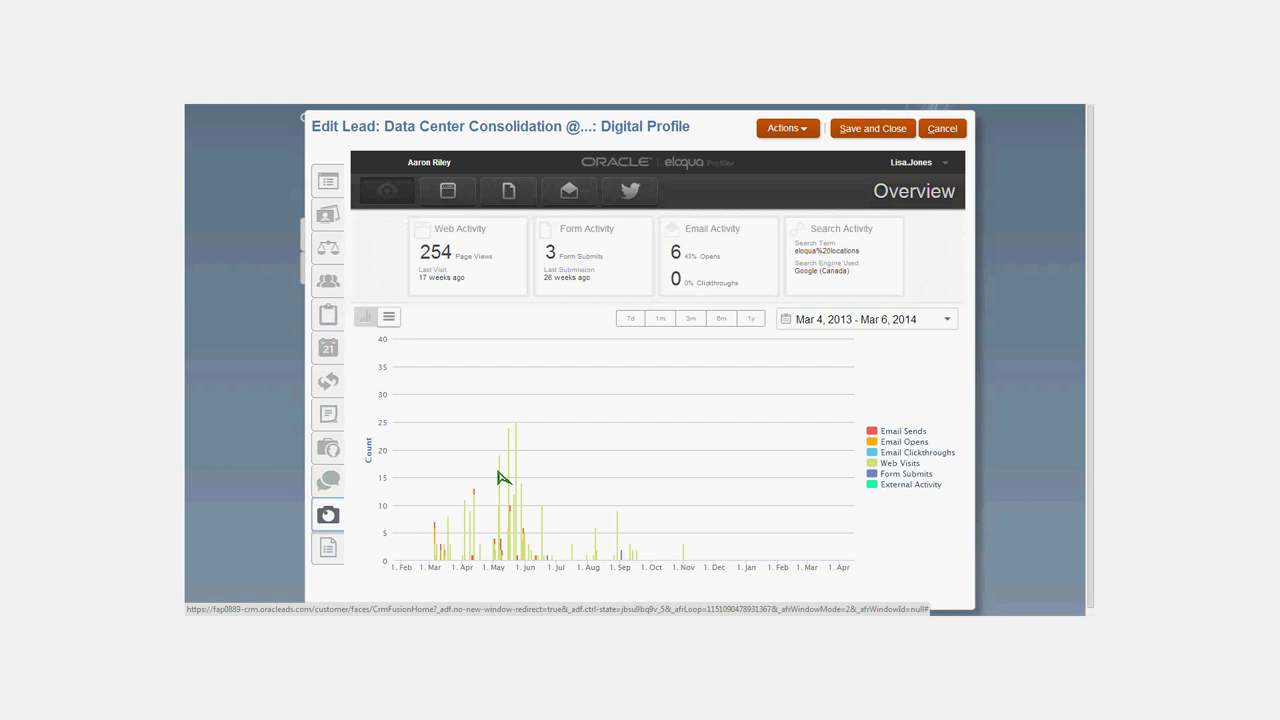
mouse_move(518, 458)
mouse_move(476, 498)
Step: Open the lead's full qualification, check the server expansion answers, and set satisfaction with current servers to Very Satisfied (100)
click(330, 257)
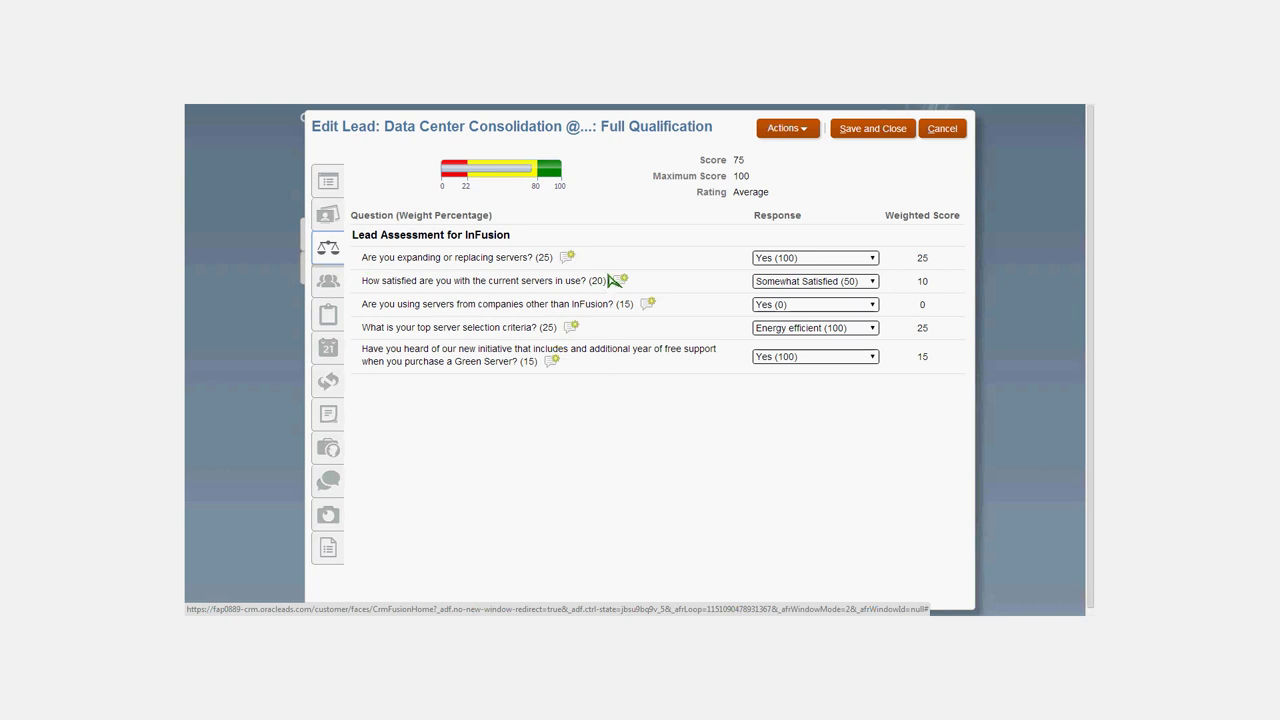
click(871, 258)
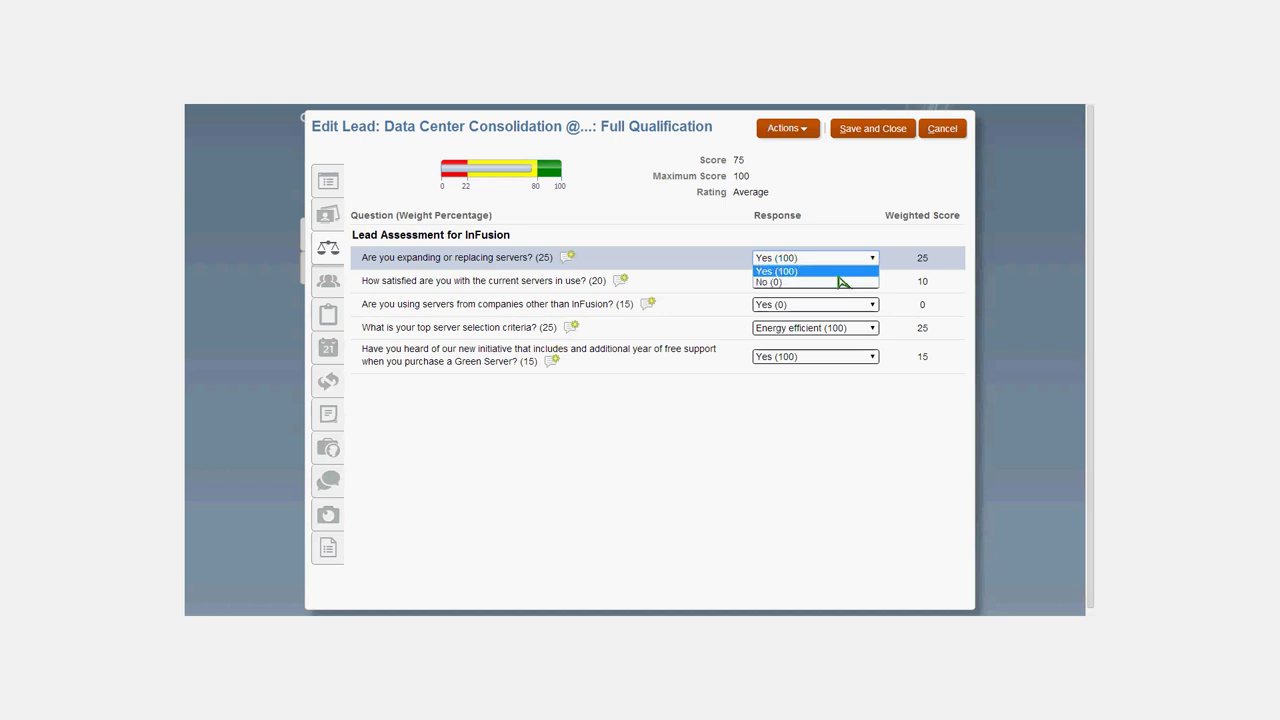
click(840, 277)
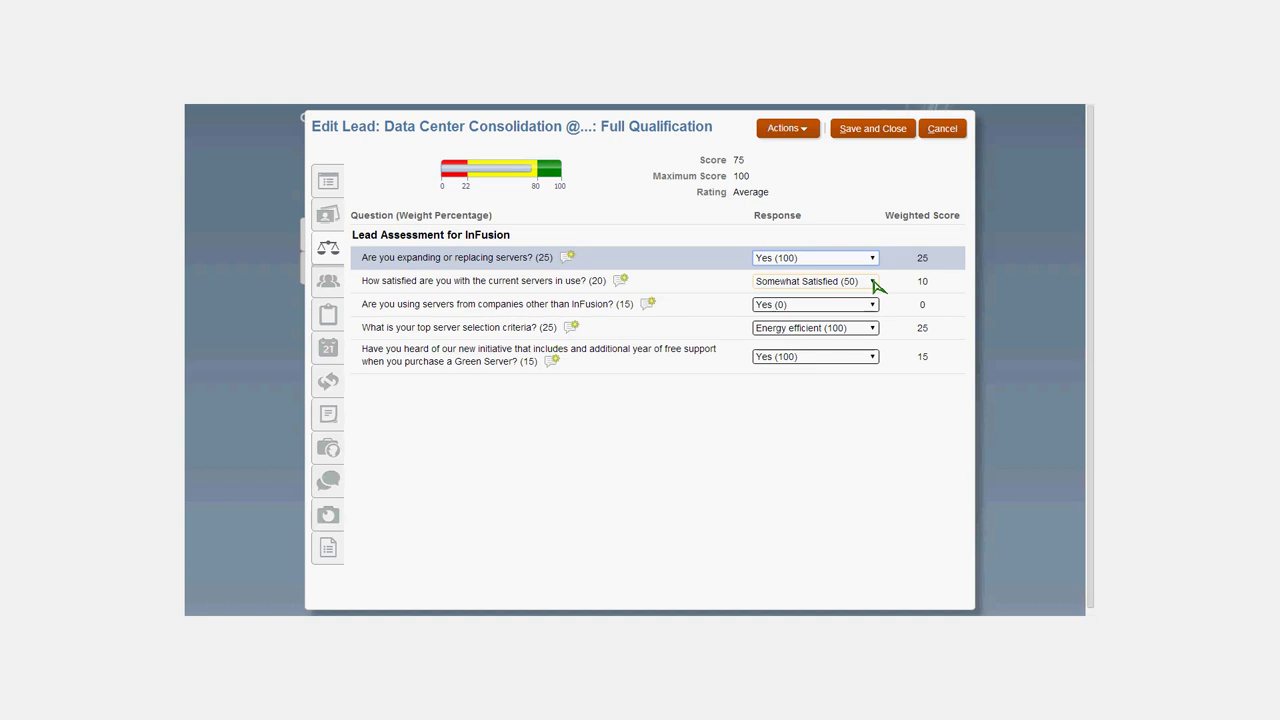
click(872, 282)
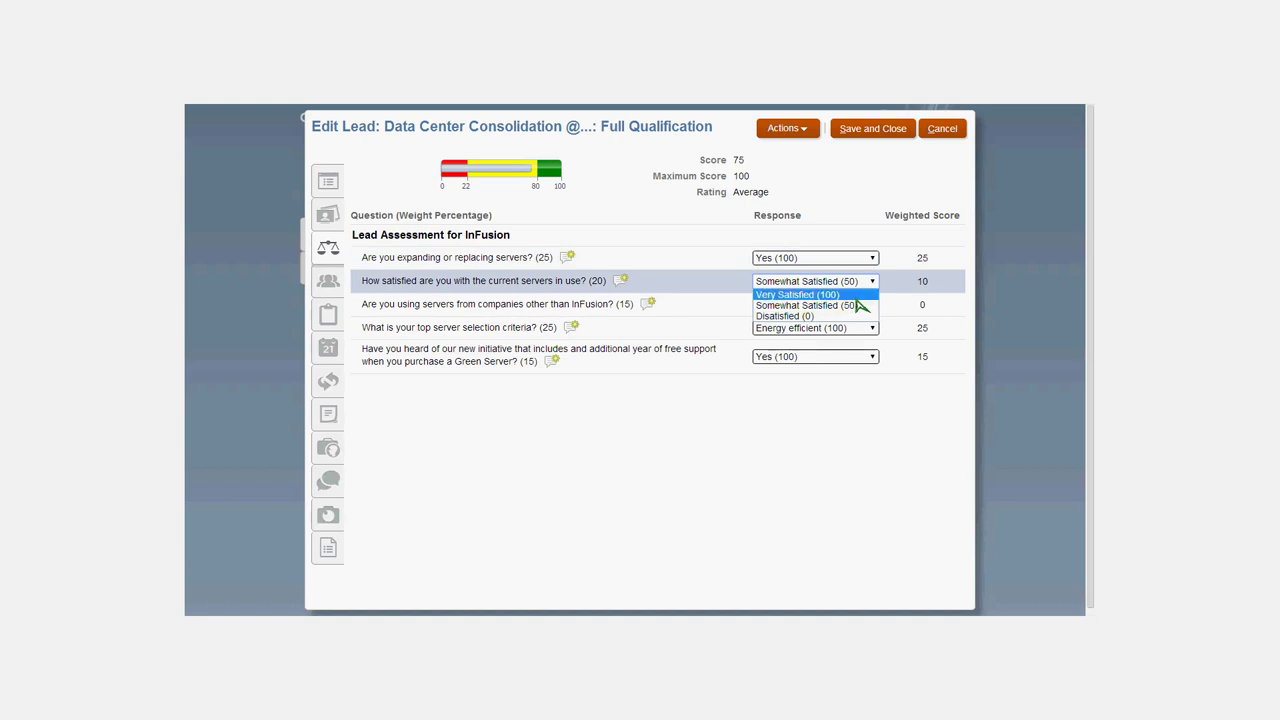
click(849, 297)
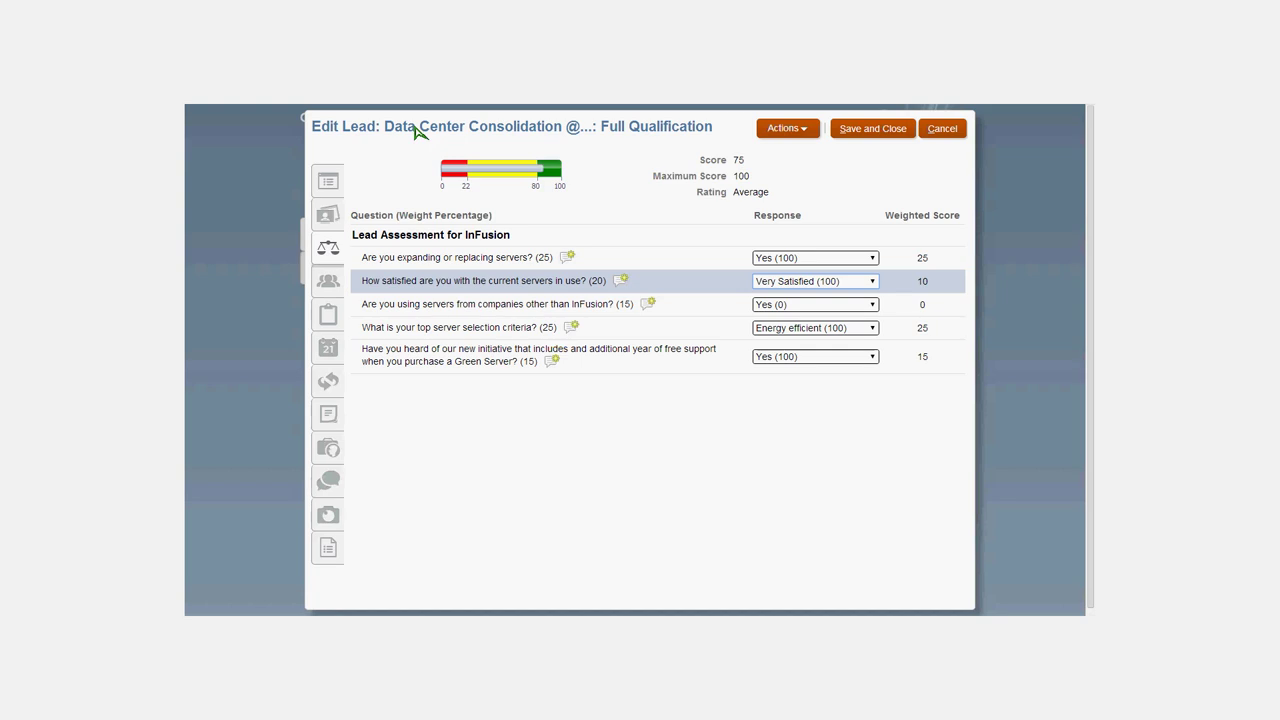
mouse_move(538, 181)
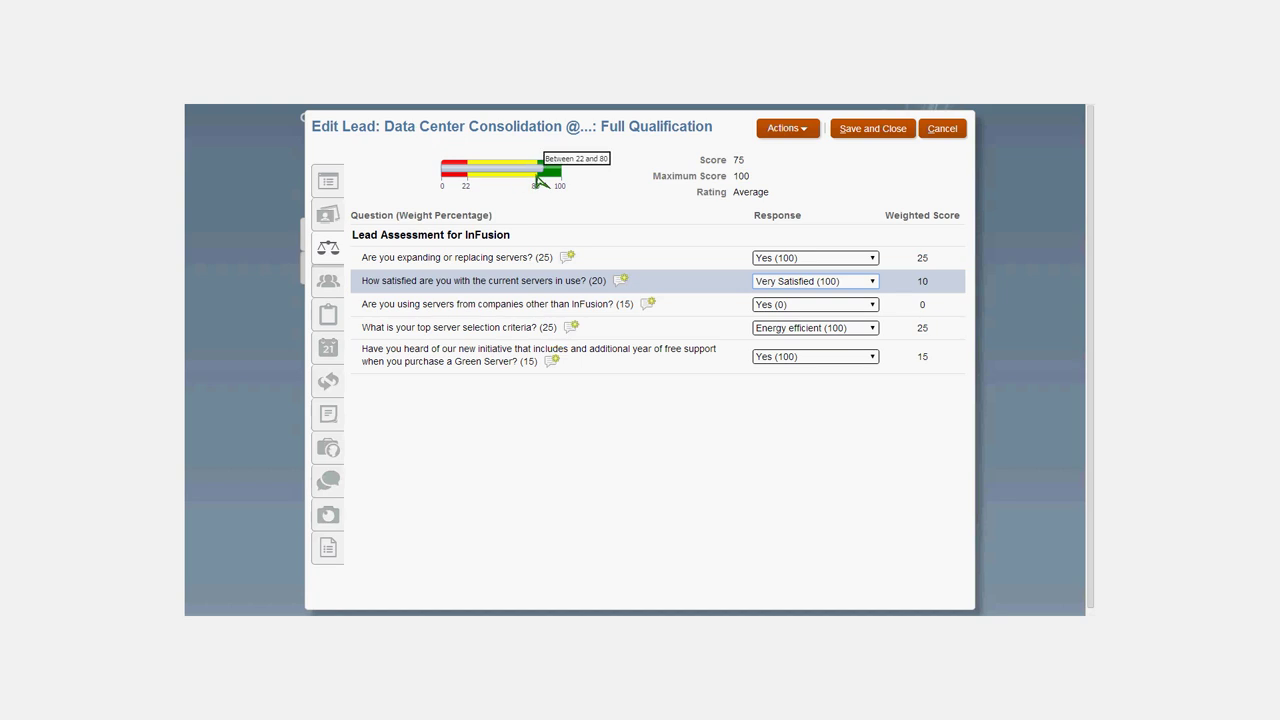
Step: Try Scalability (75) as the top server selection criteria, and set it back to Energy efficient (100)
click(873, 329)
click(846, 351)
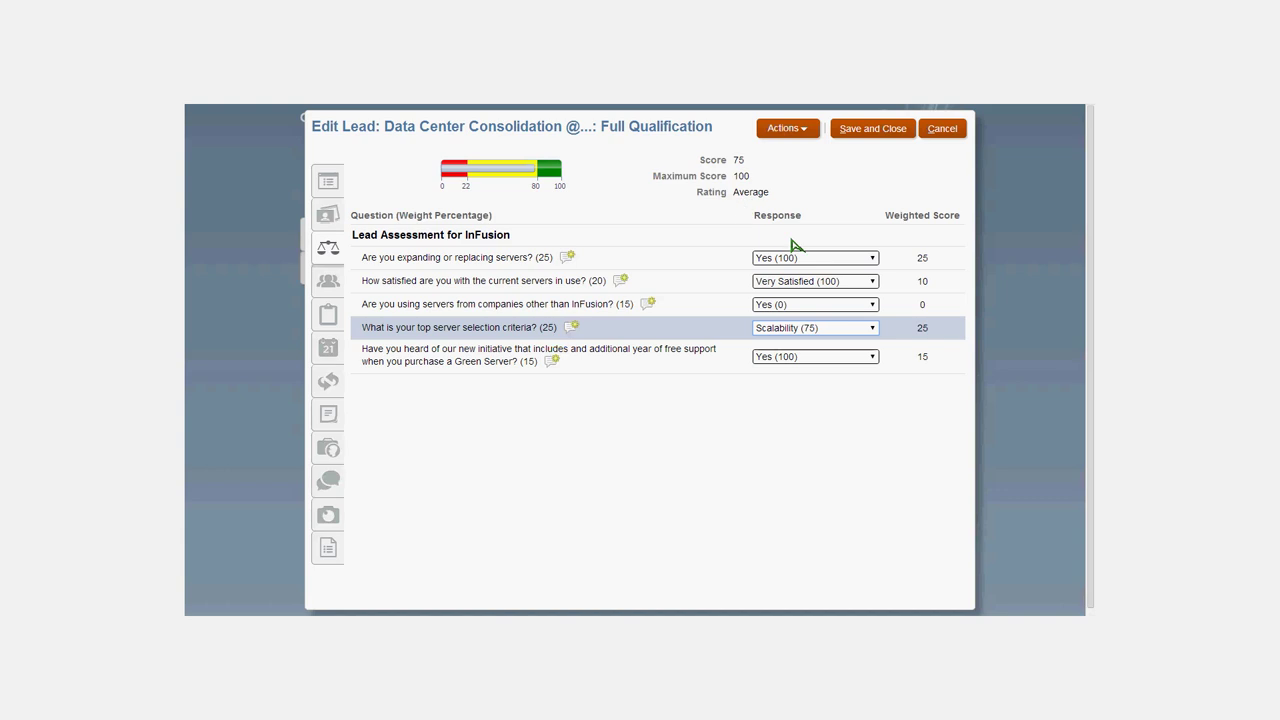
click(874, 329)
click(857, 342)
Step: Review the actions available for the lead, and close the lead without saving
click(804, 132)
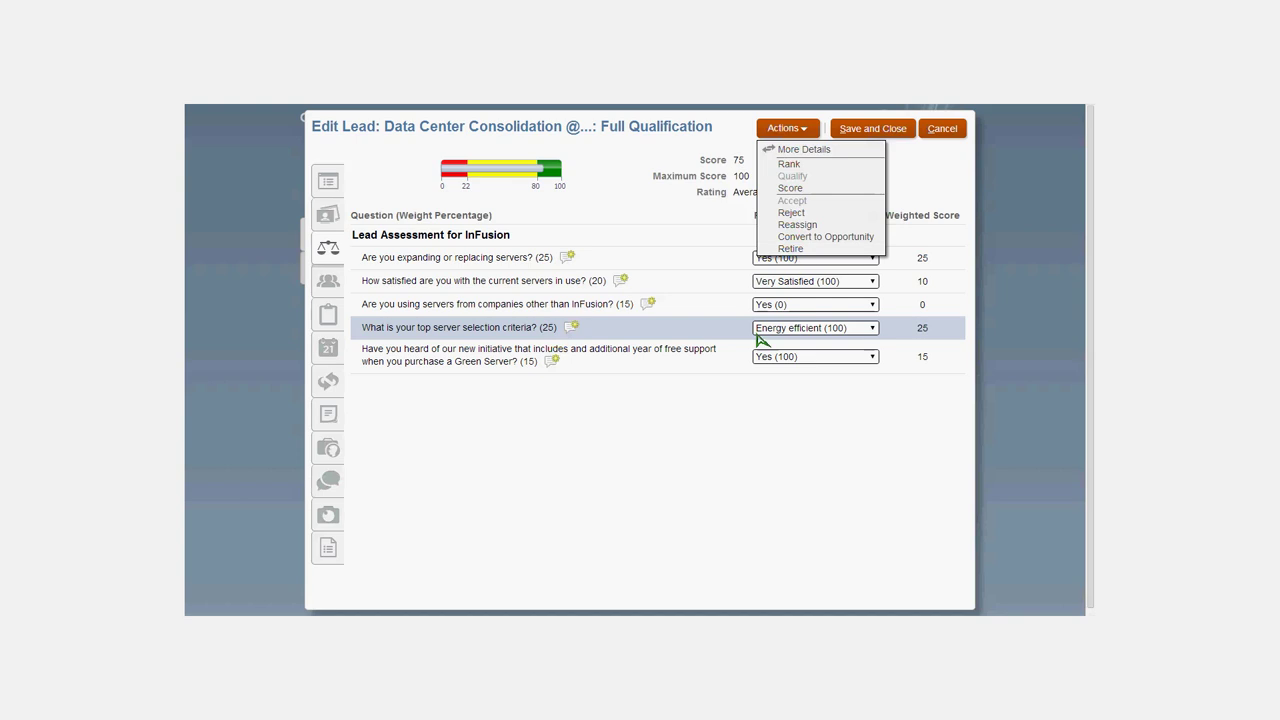
click(729, 429)
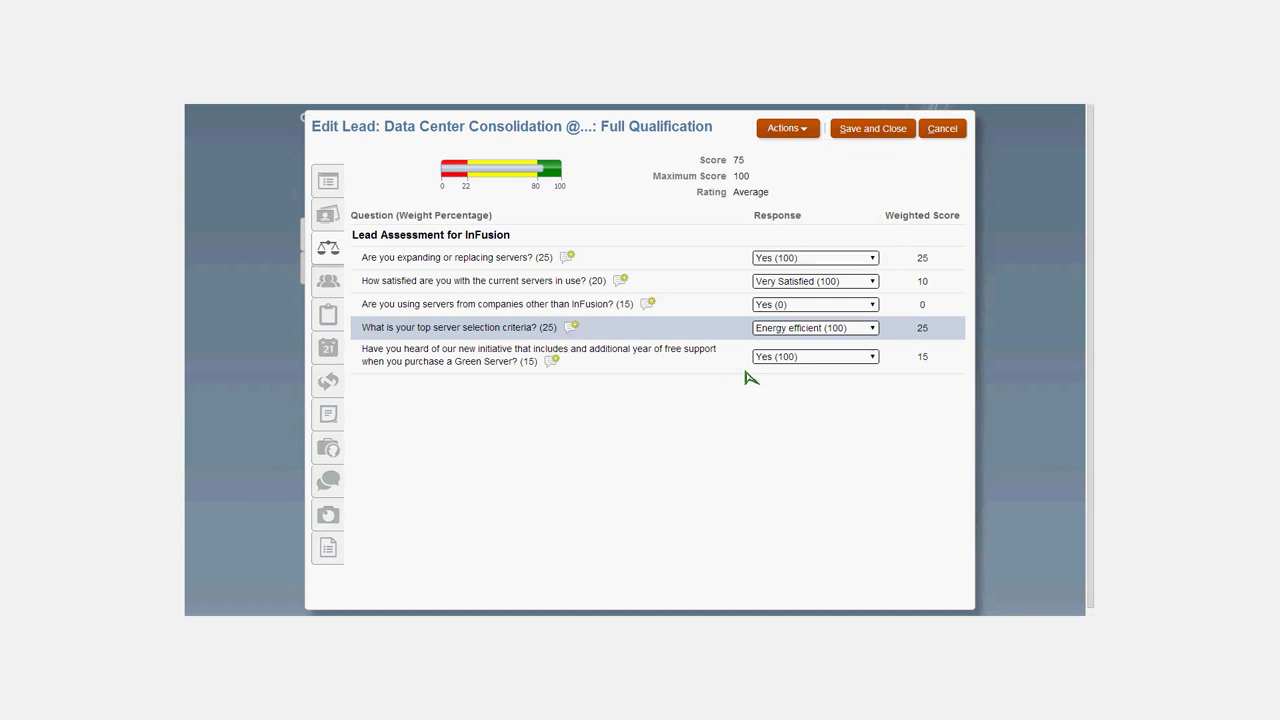
click(945, 132)
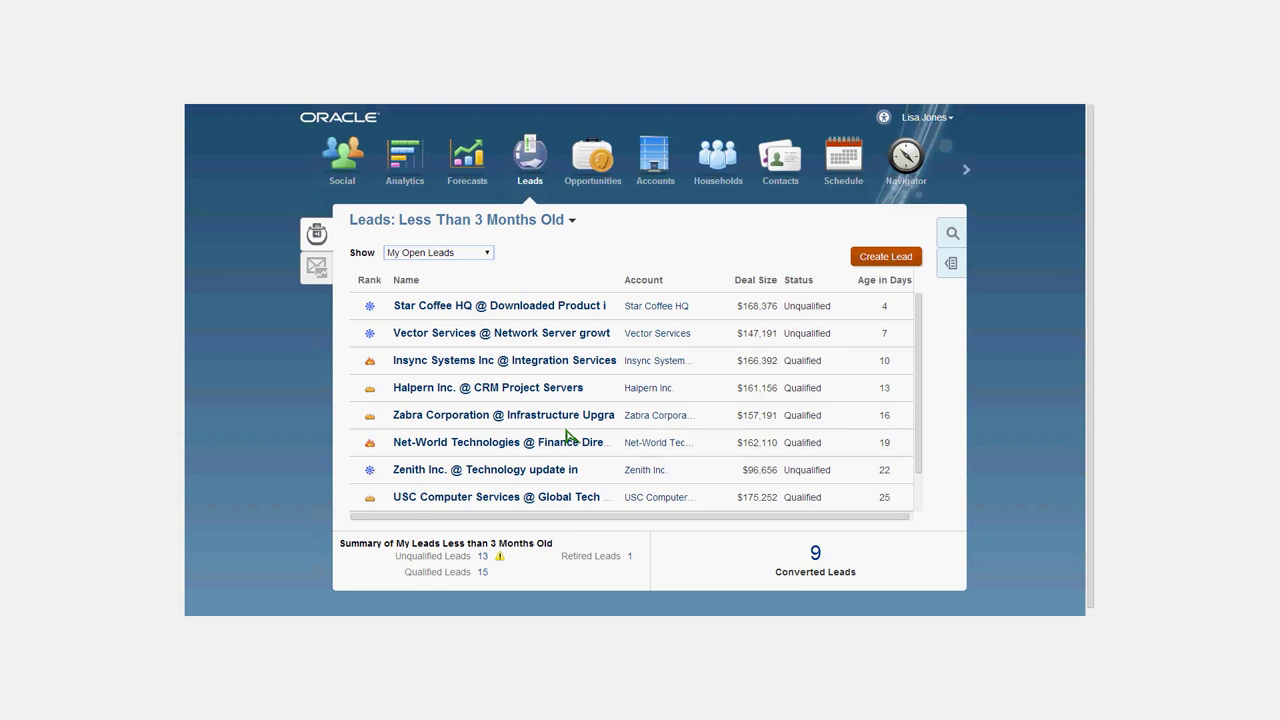
Step: Open the analytics and examine the quarterly performance, the pipeline by sales stage, and the pipeline report funnel
click(406, 162)
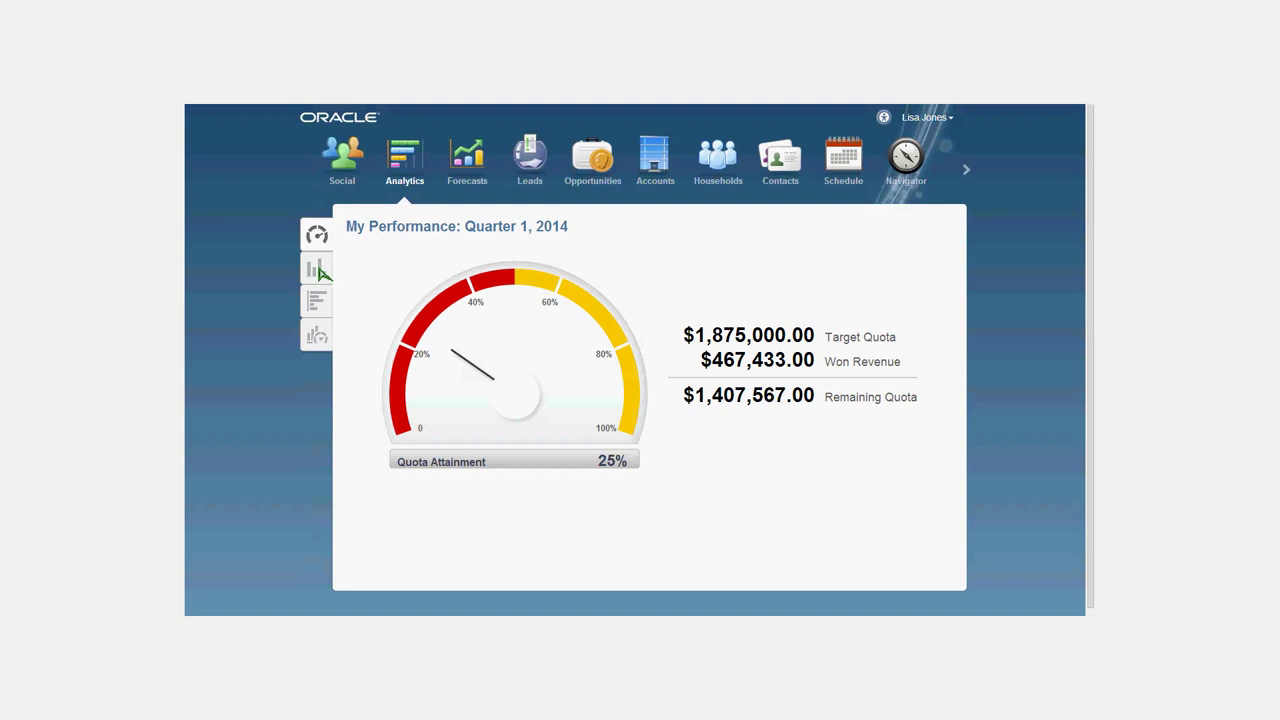
click(320, 271)
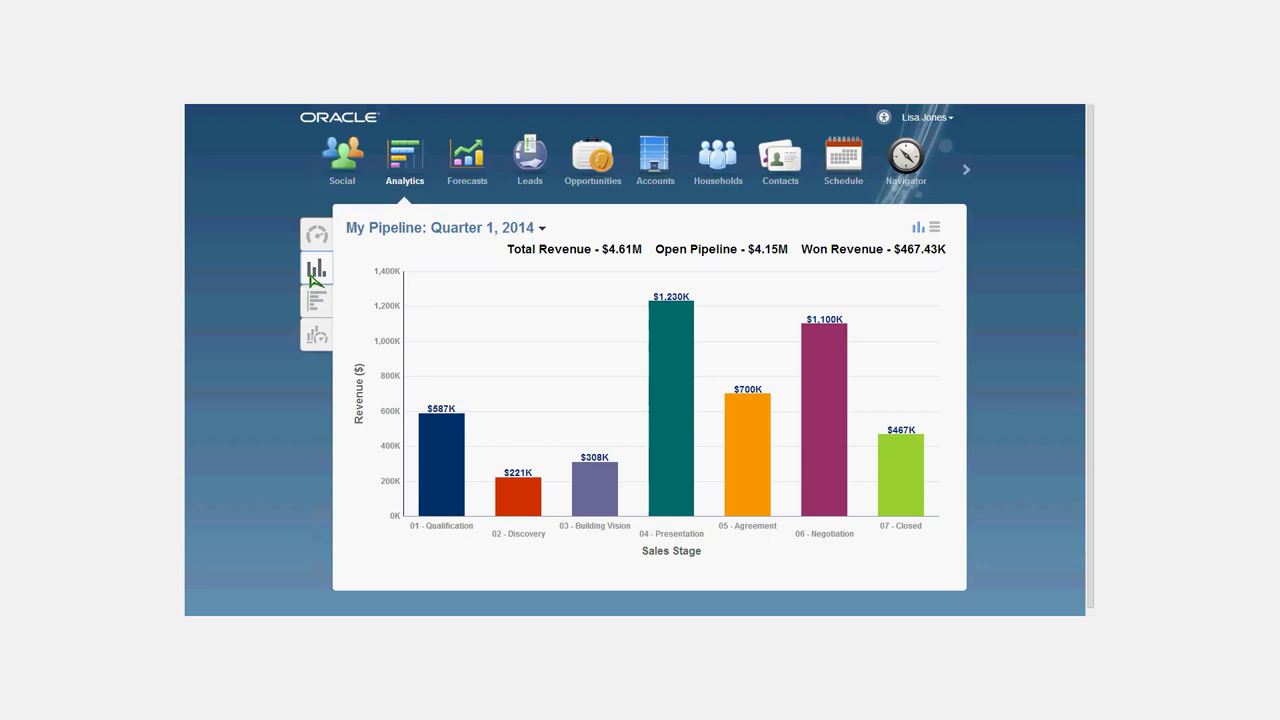
click(318, 336)
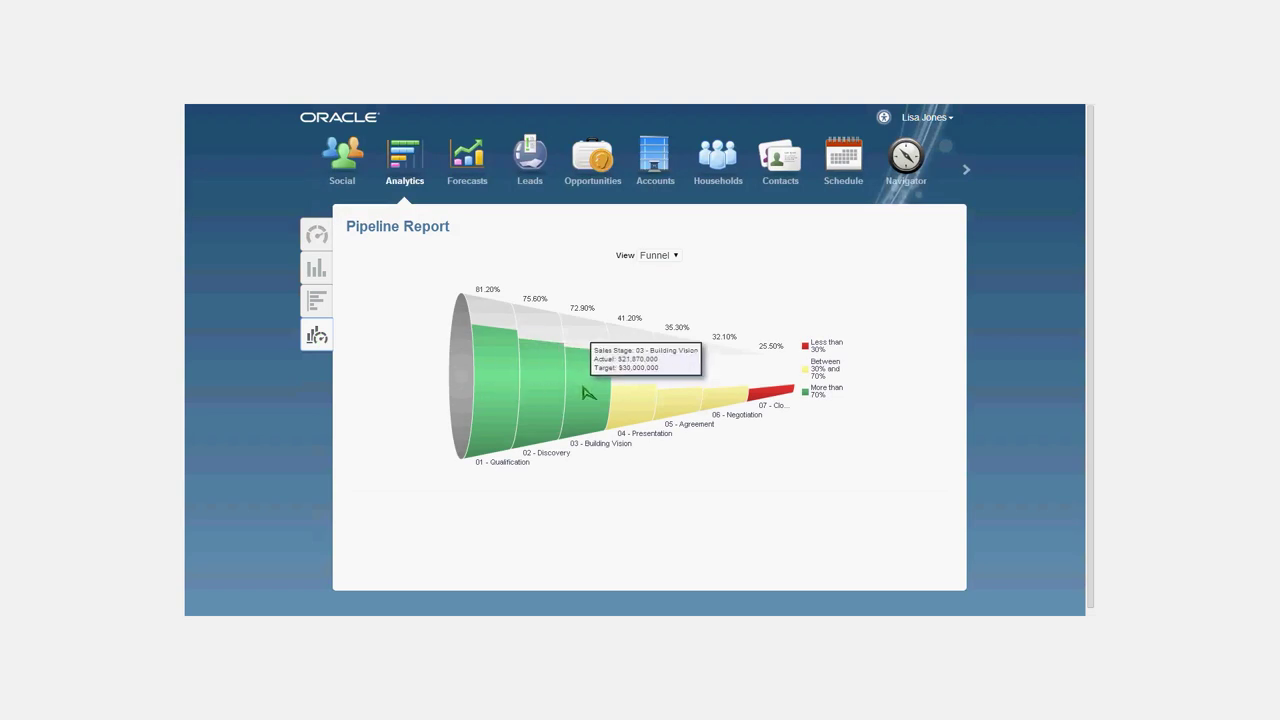
mouse_move(573, 396)
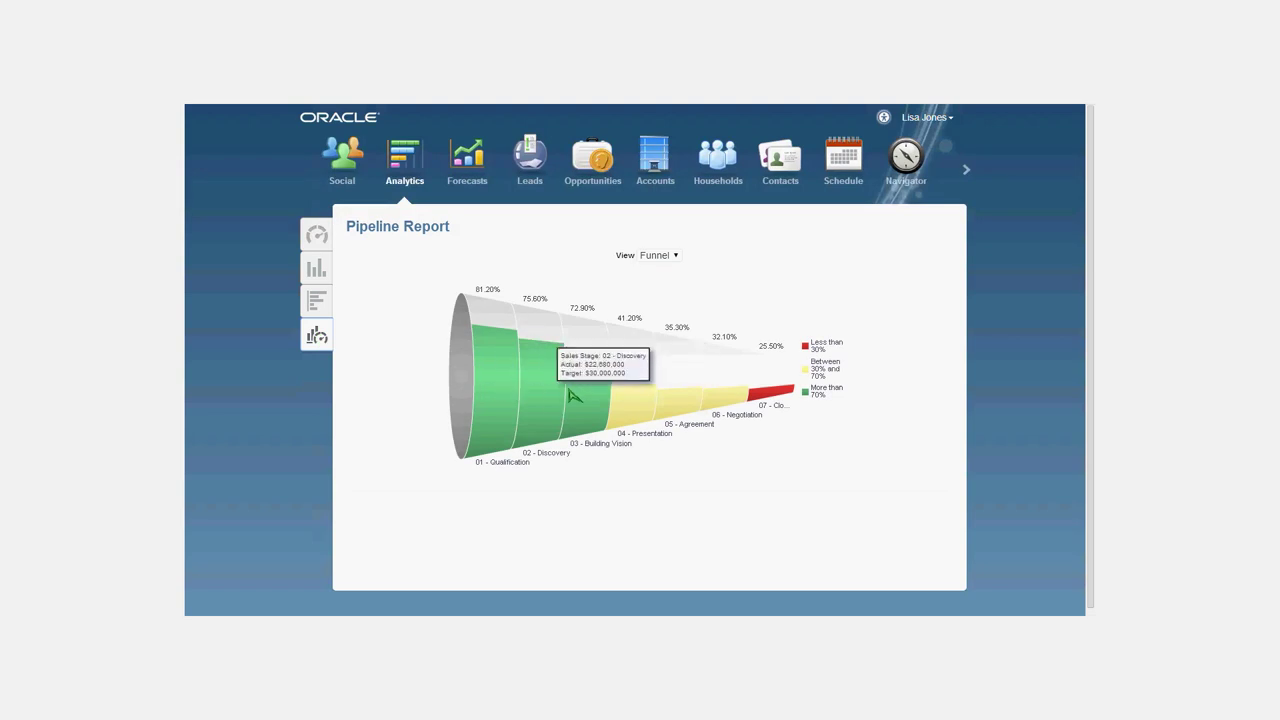
Step: Review the quarter's customer activities as a chart and as a table, and return to the home page
click(318, 304)
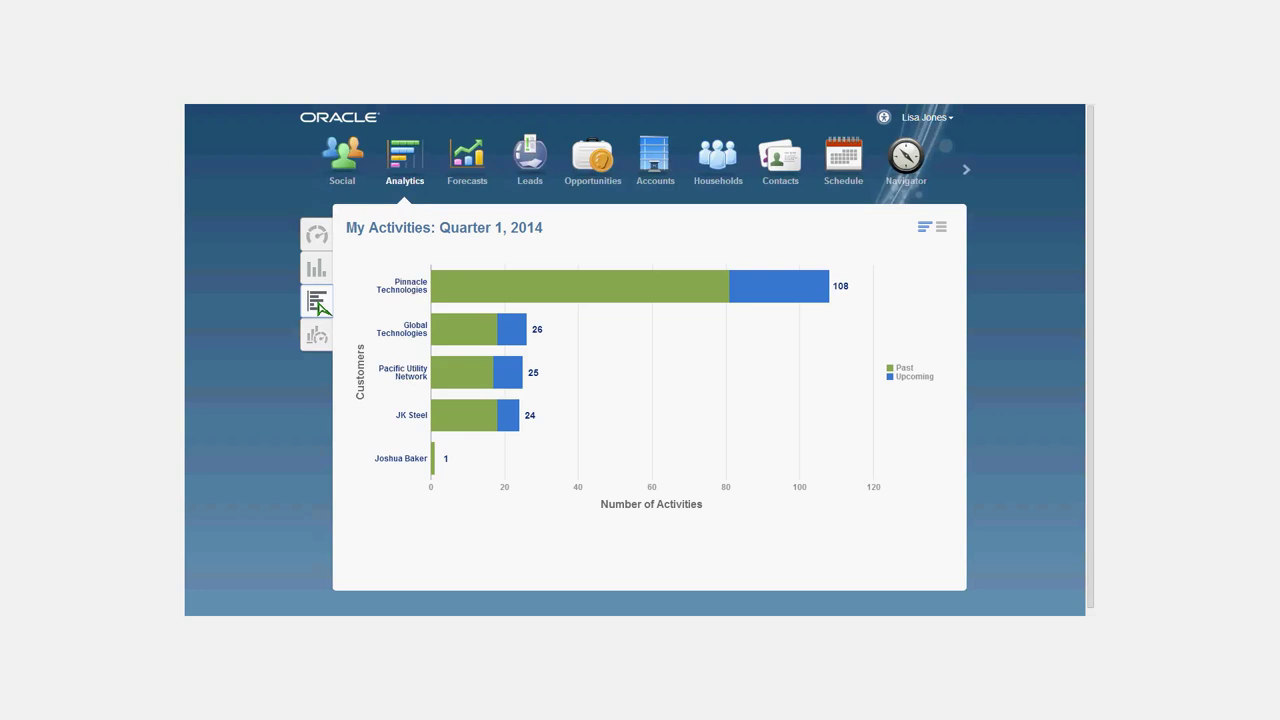
click(940, 228)
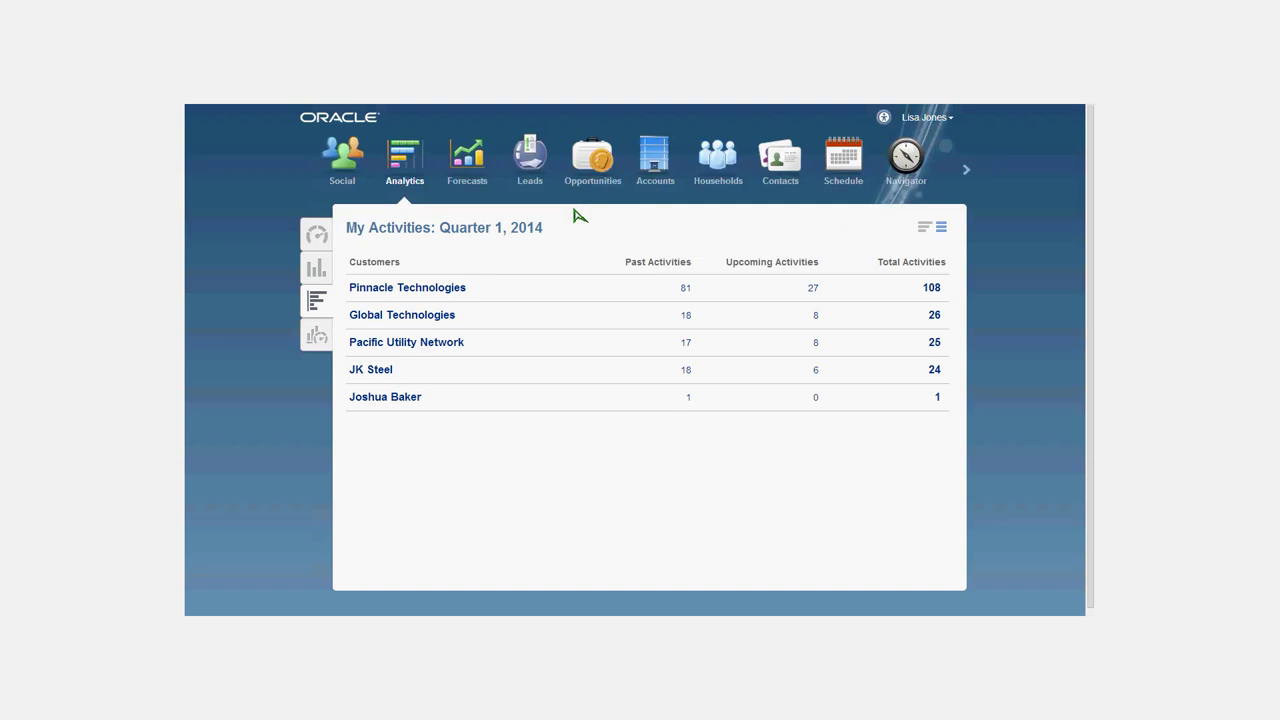
click(362, 124)
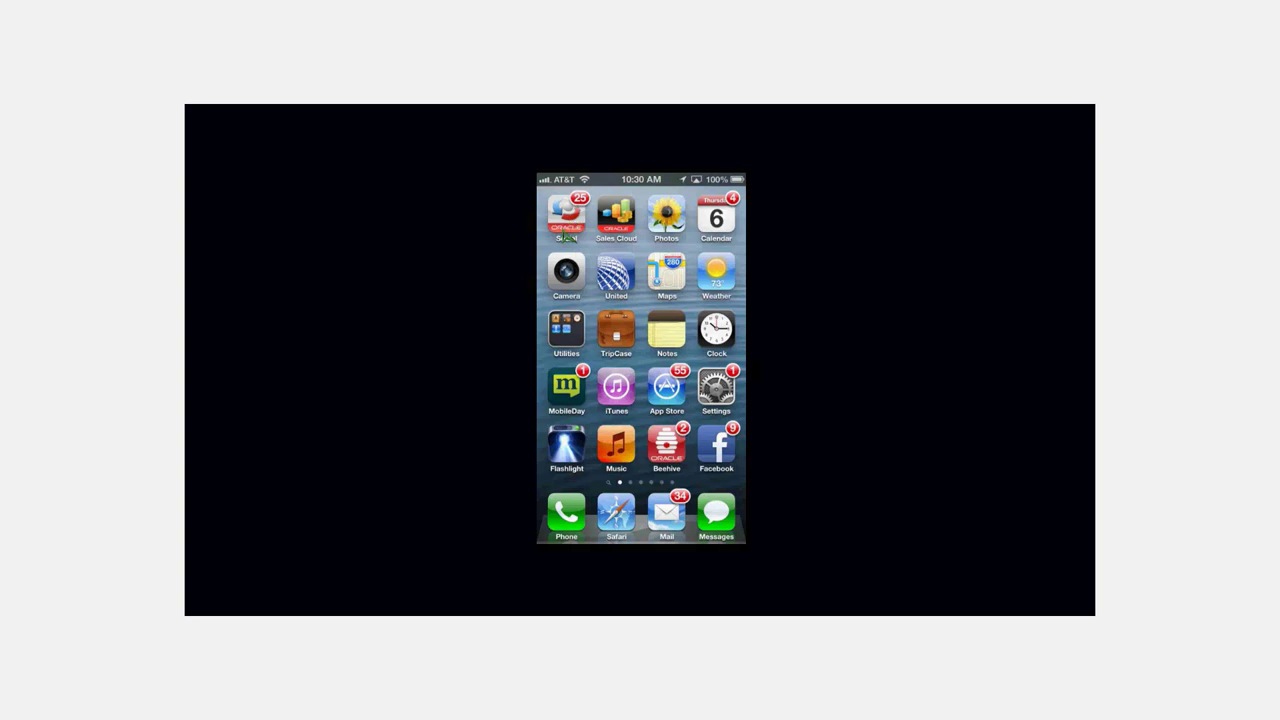
Step: Switch to the Sales Cloud app on the phone and sign in with the saved credentials
click(624, 237)
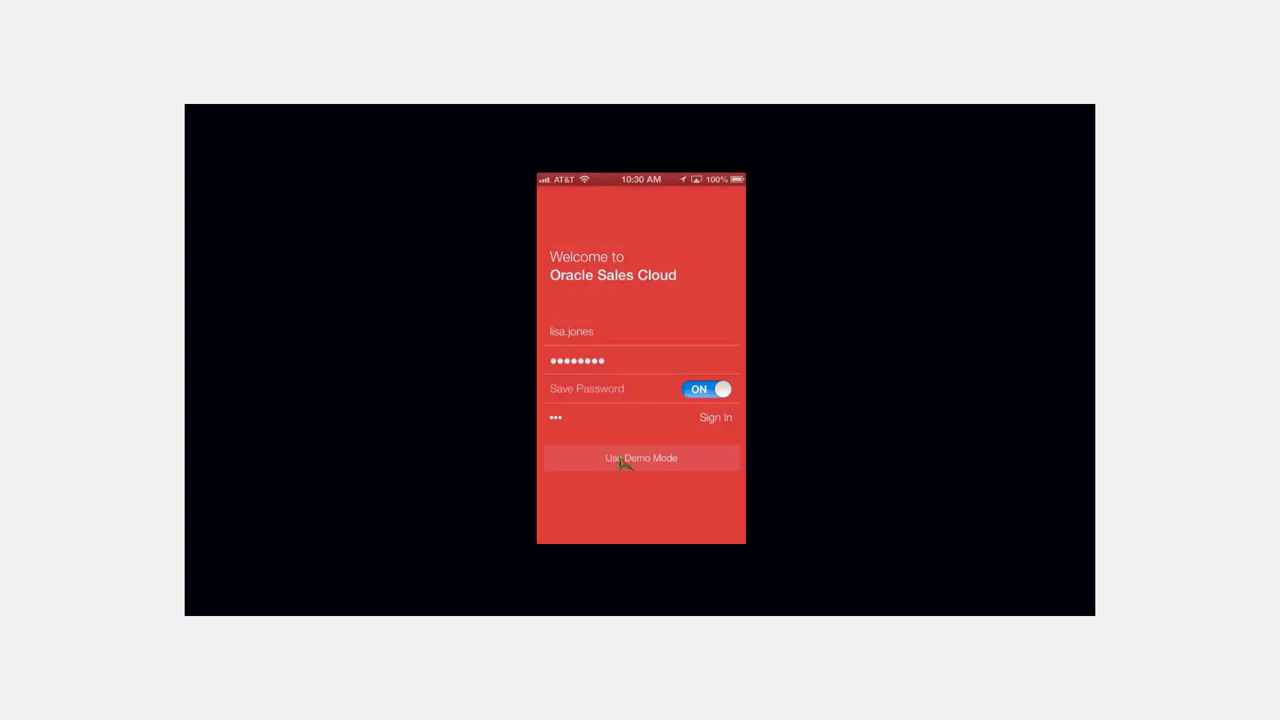
click(712, 424)
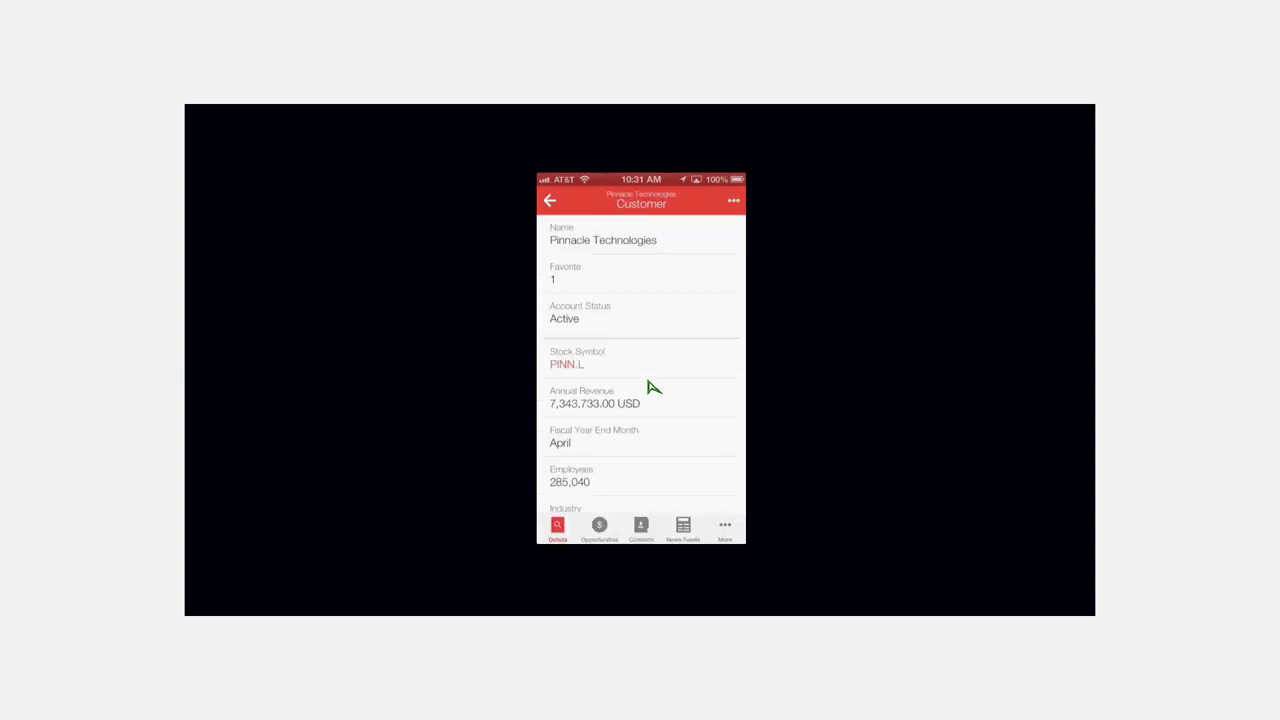
Step: Examine the Pinnacle Technologies customer's details and news feeds, and decline to log the pending contact interaction
scroll(652, 387, down, 2)
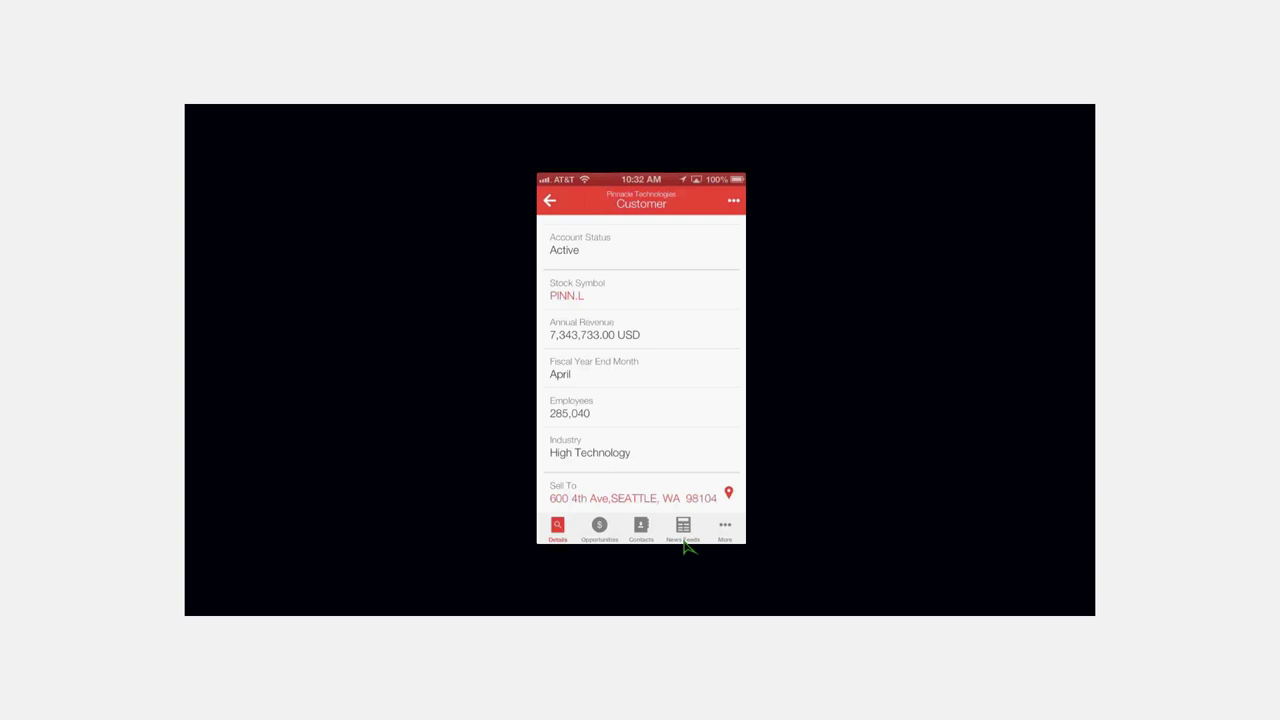
click(684, 535)
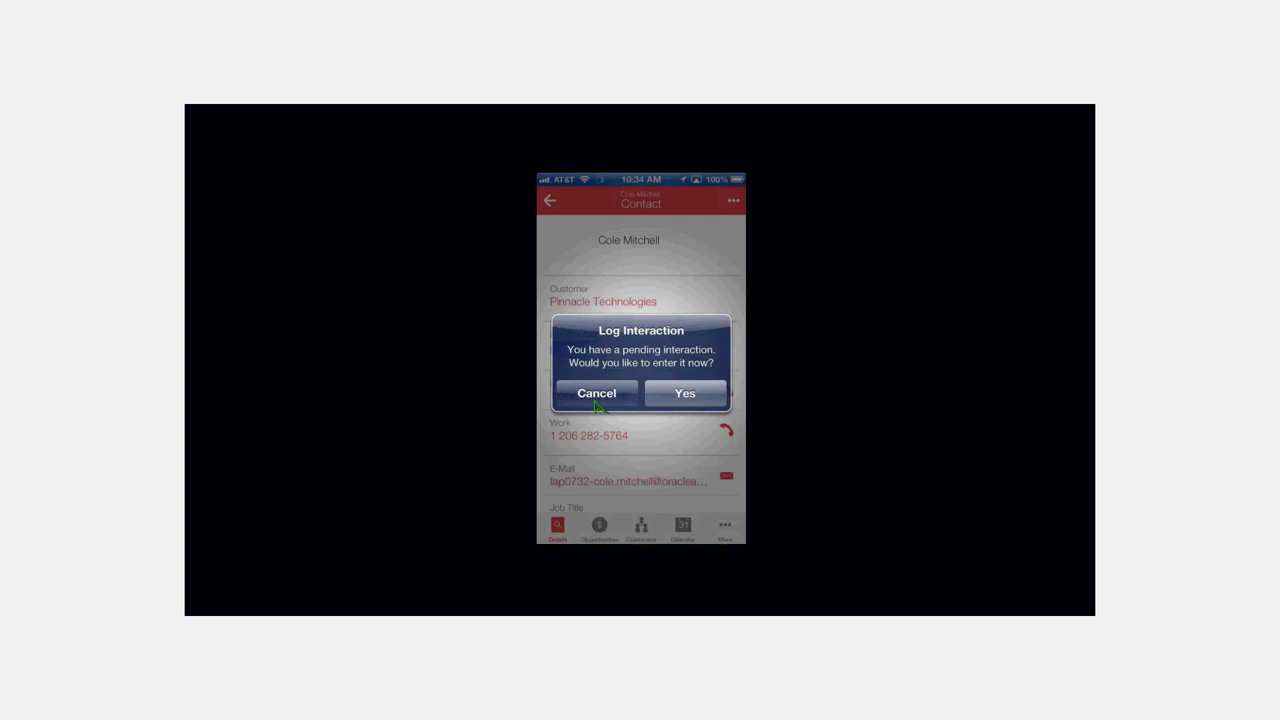
click(597, 396)
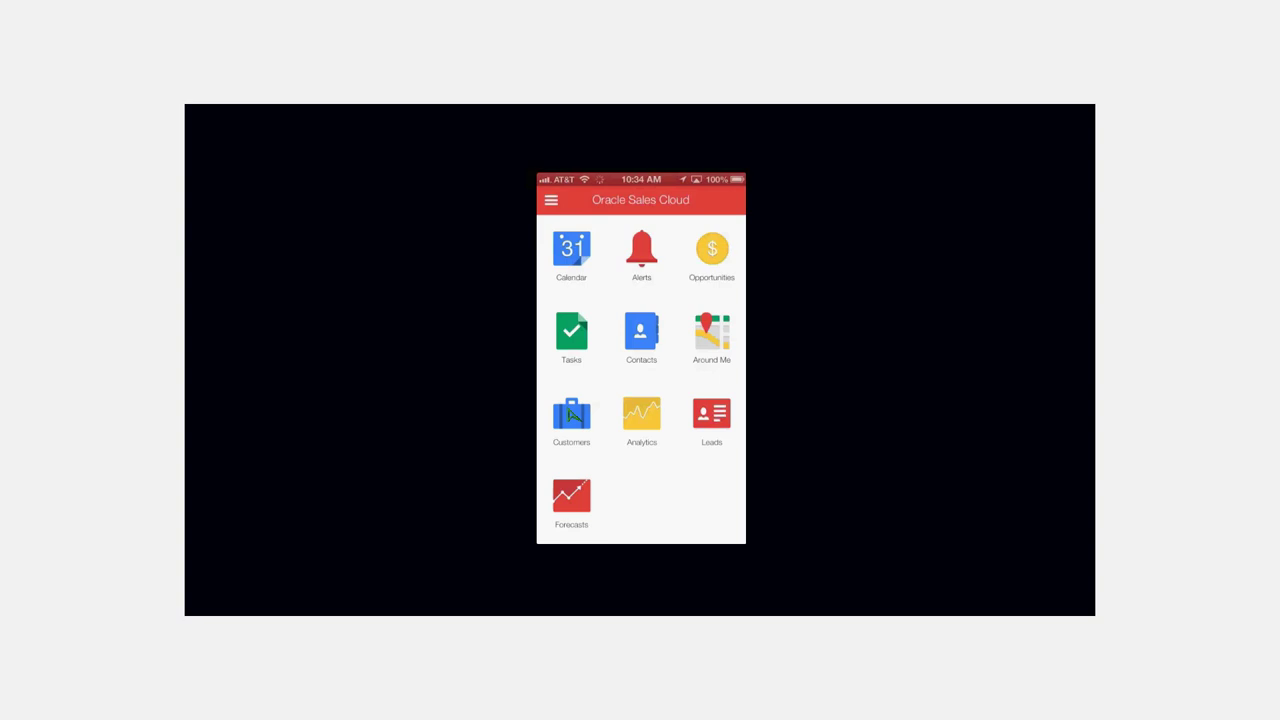
Step: Leave the browser's full-screen view, switch to Outlook, and open the "Great meeting last week!" email
key(super)
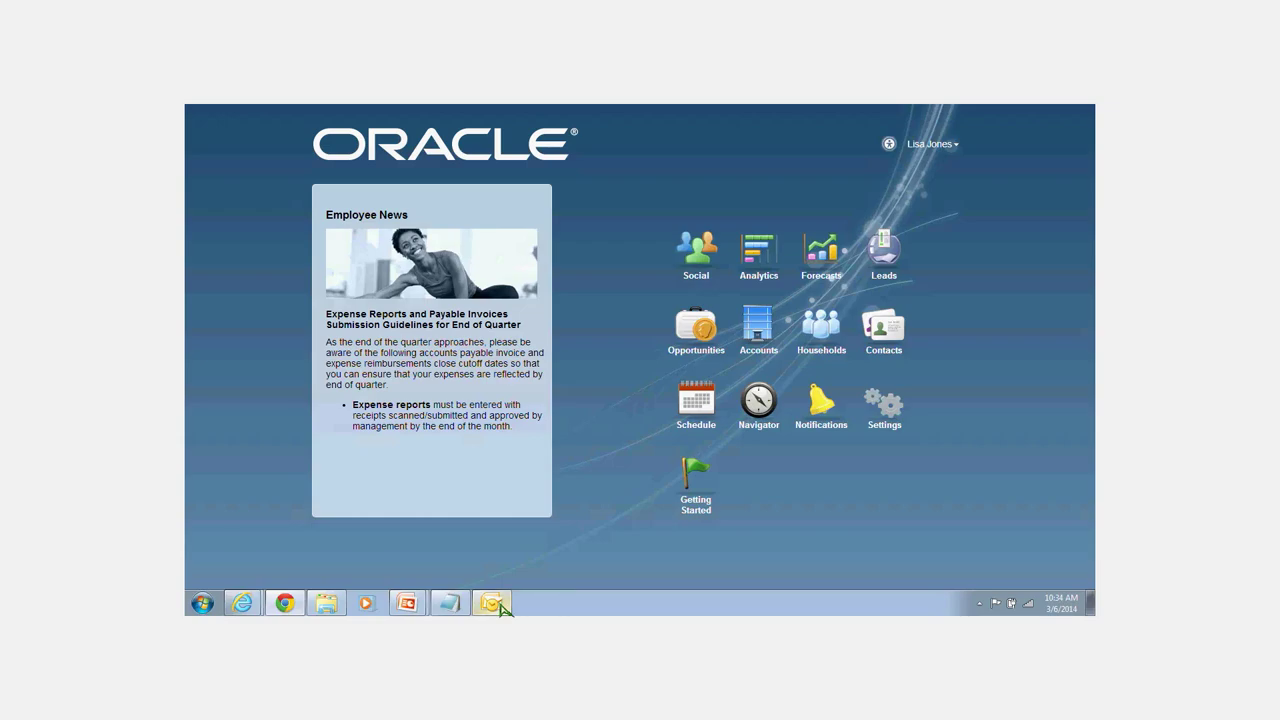
key(F11)
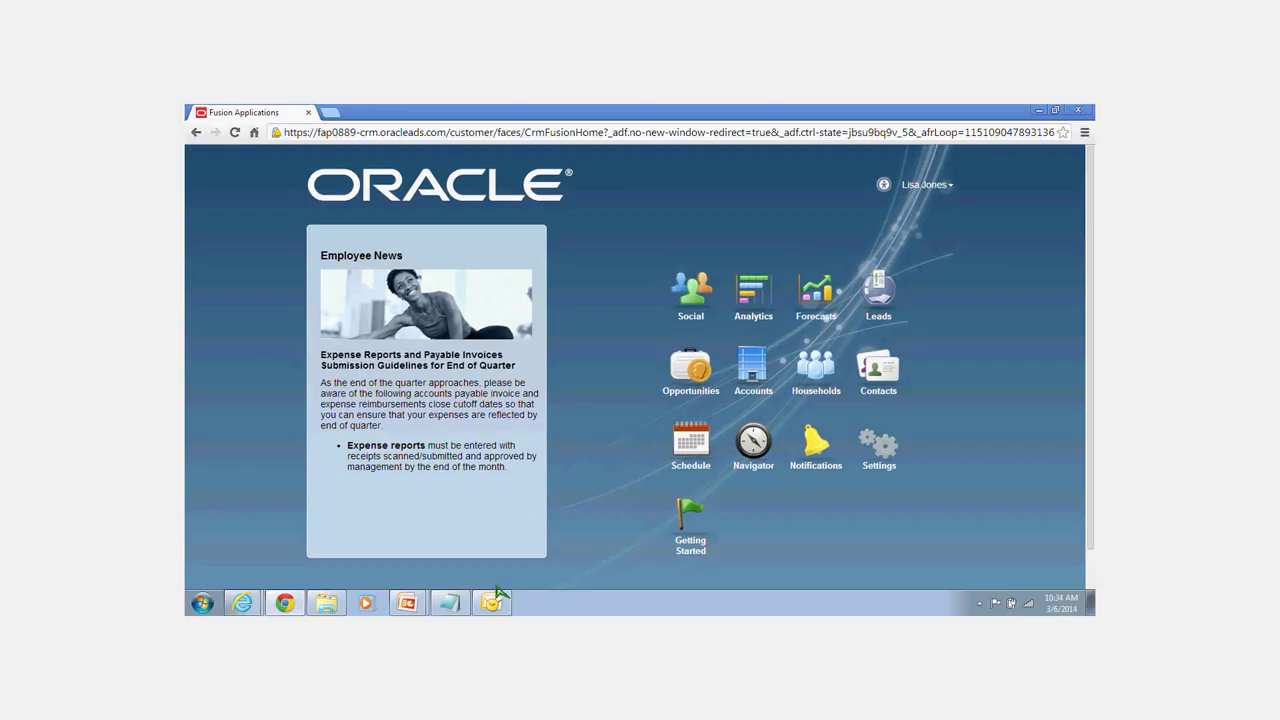
click(491, 604)
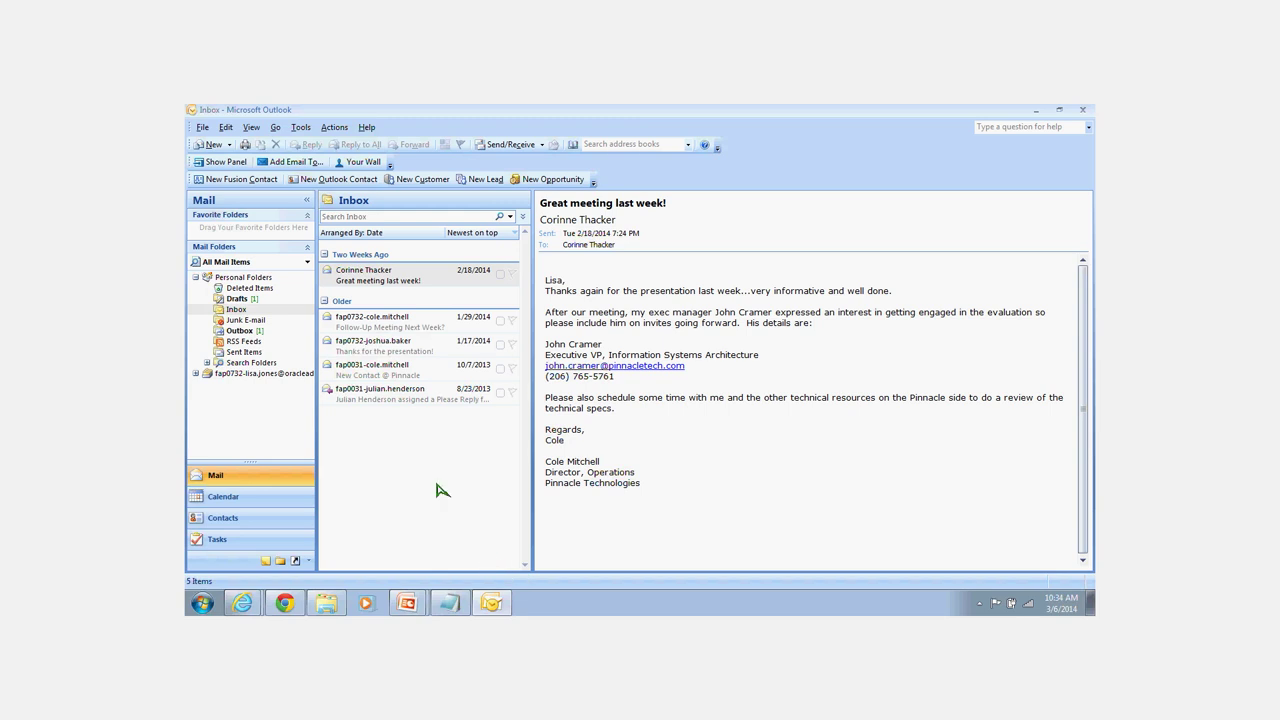
double_click(400, 280)
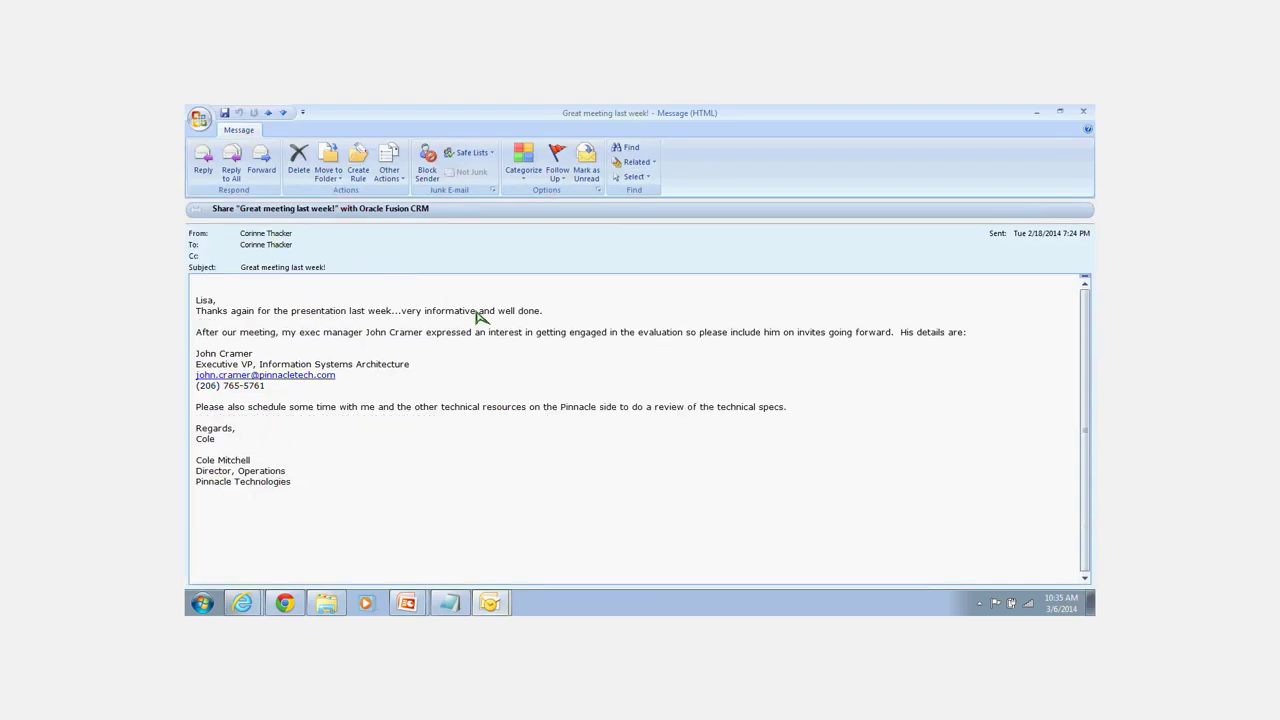
Step: Share the meeting email with Oracle Fusion CRM and assign it to the customer Pinnacle Technologies
click(293, 231)
text(Pinn)
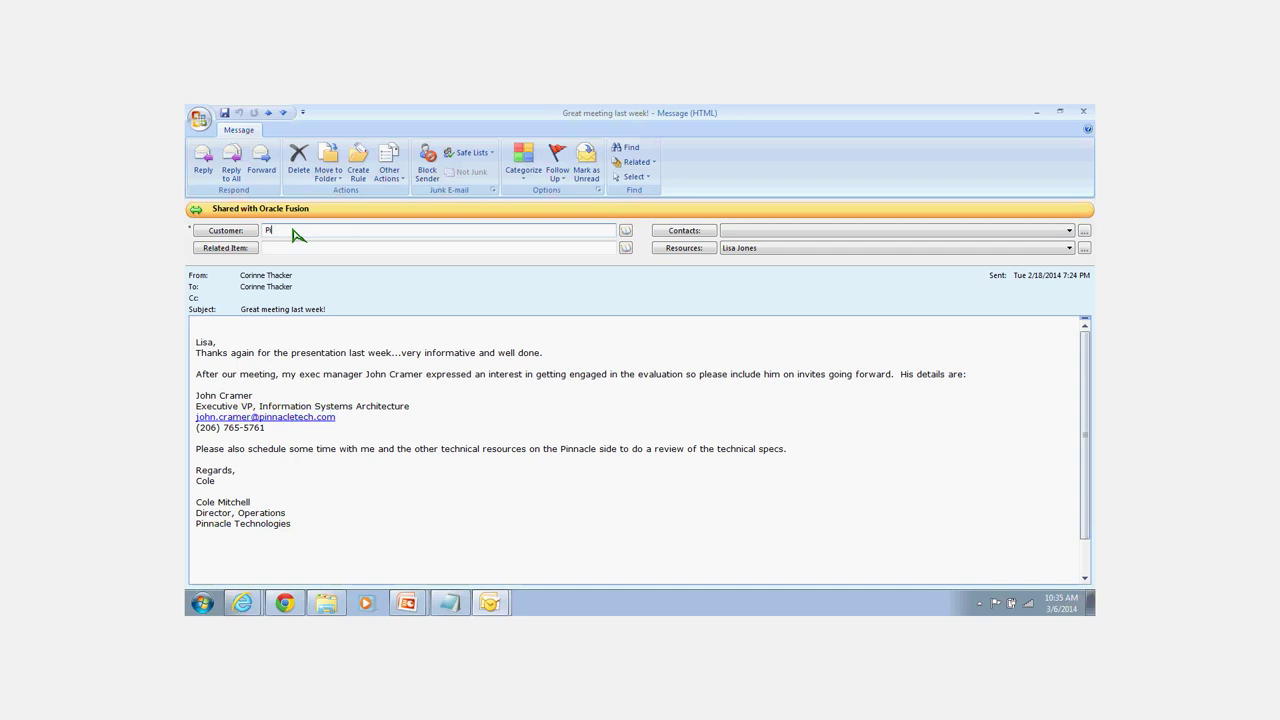
click(310, 245)
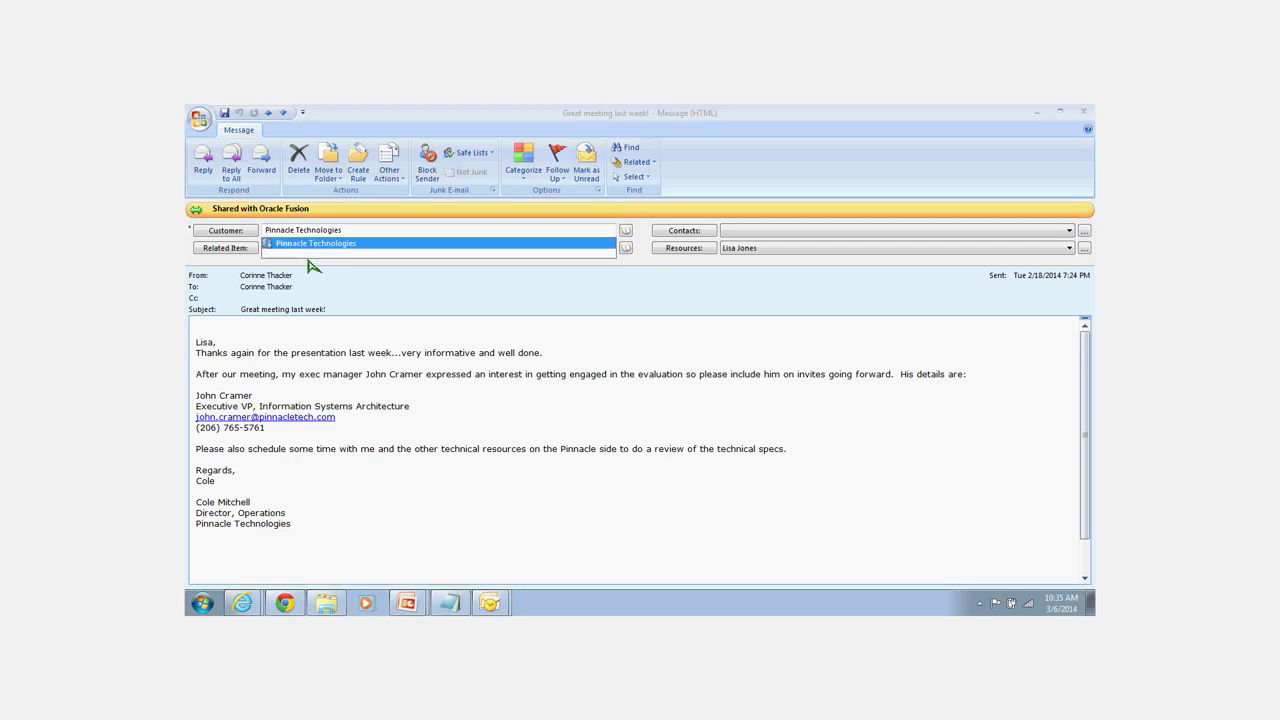
Step: Set the shared email's related item to the first Data Center Upgrade match
click(302, 248)
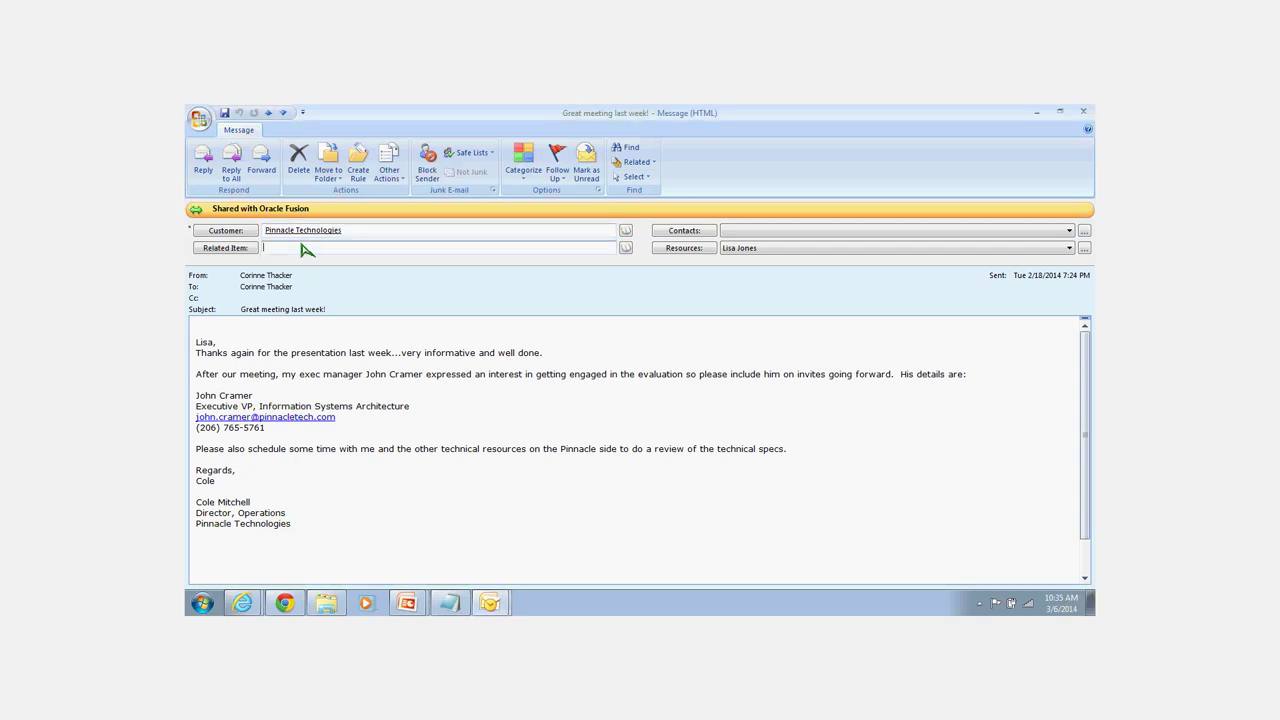
text(Data)
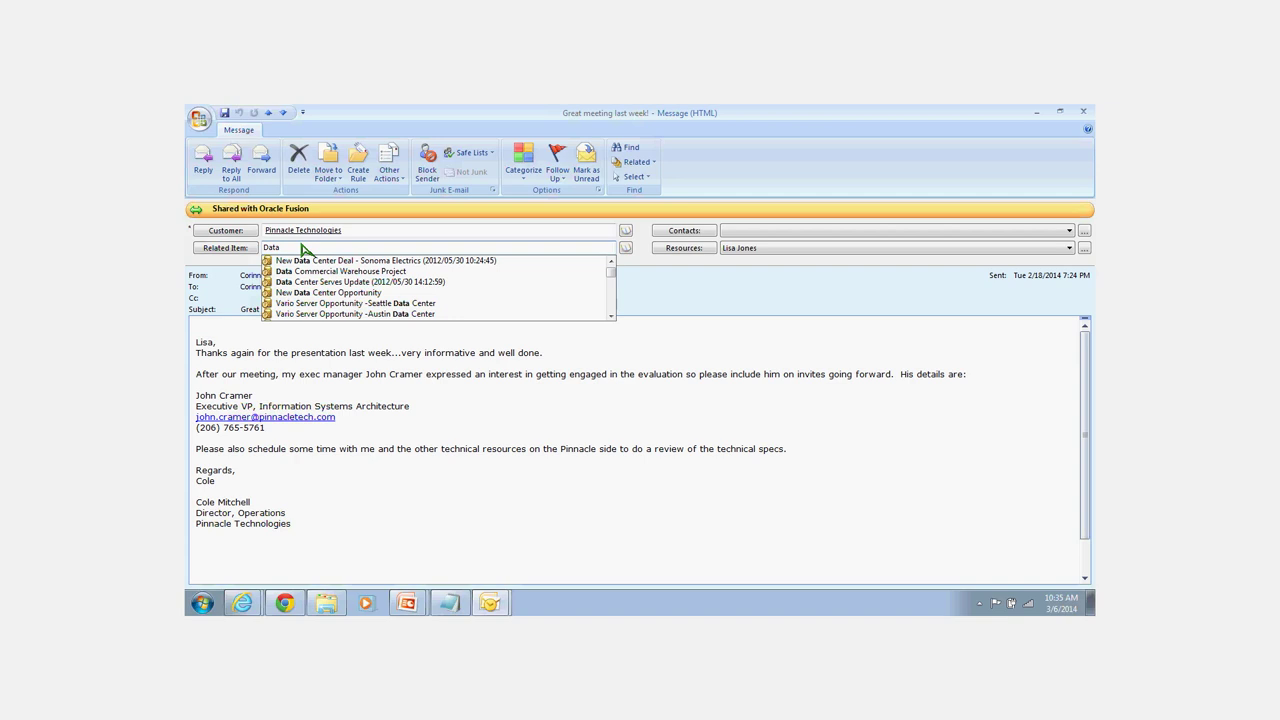
text( Center)
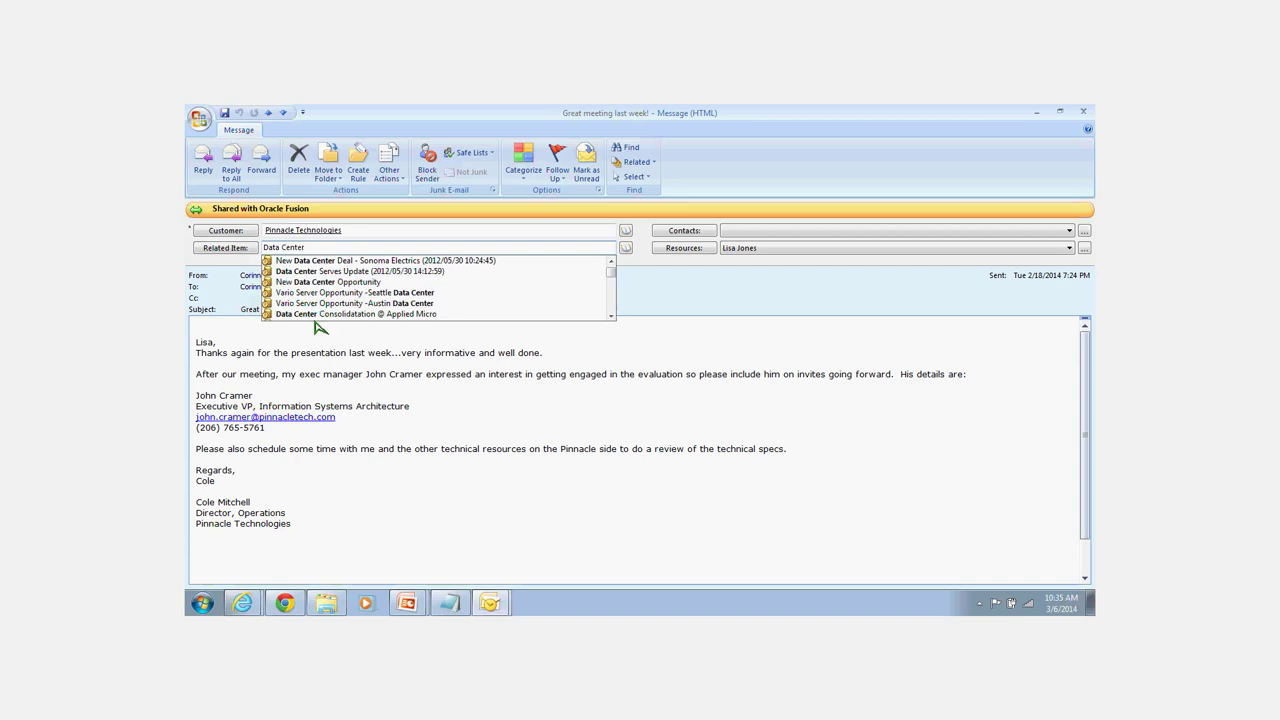
text( Up)
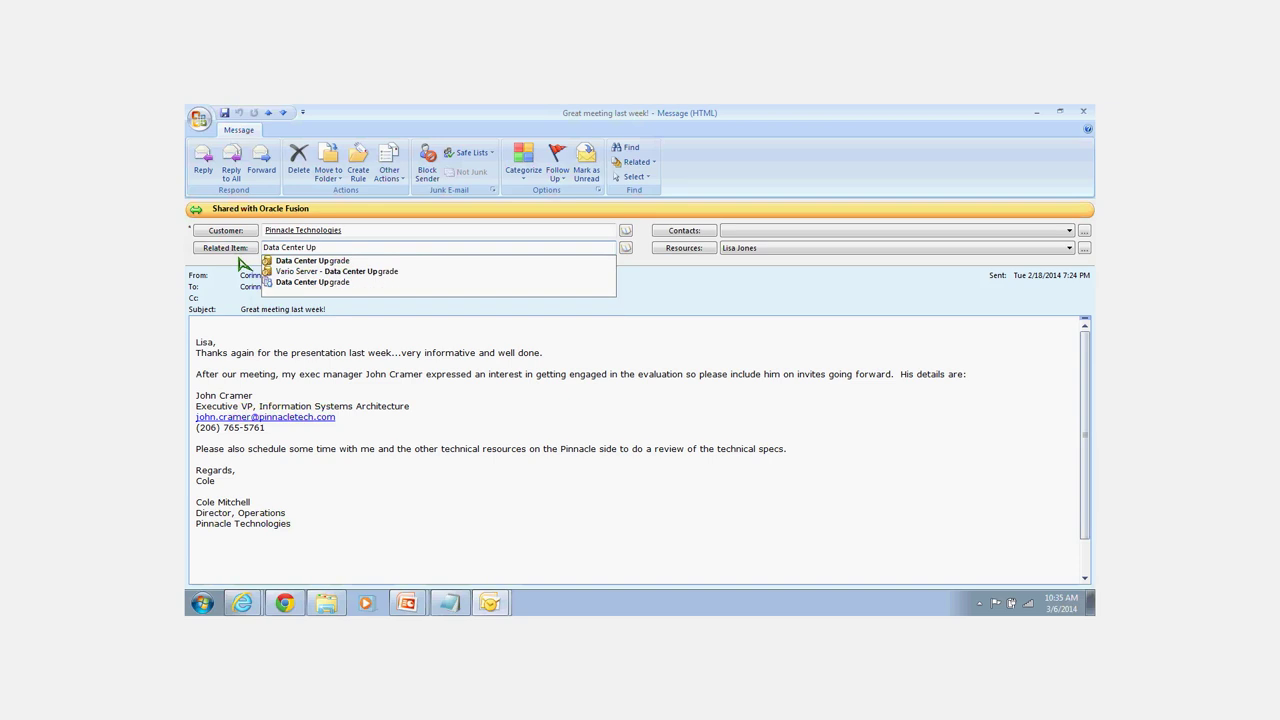
click(305, 261)
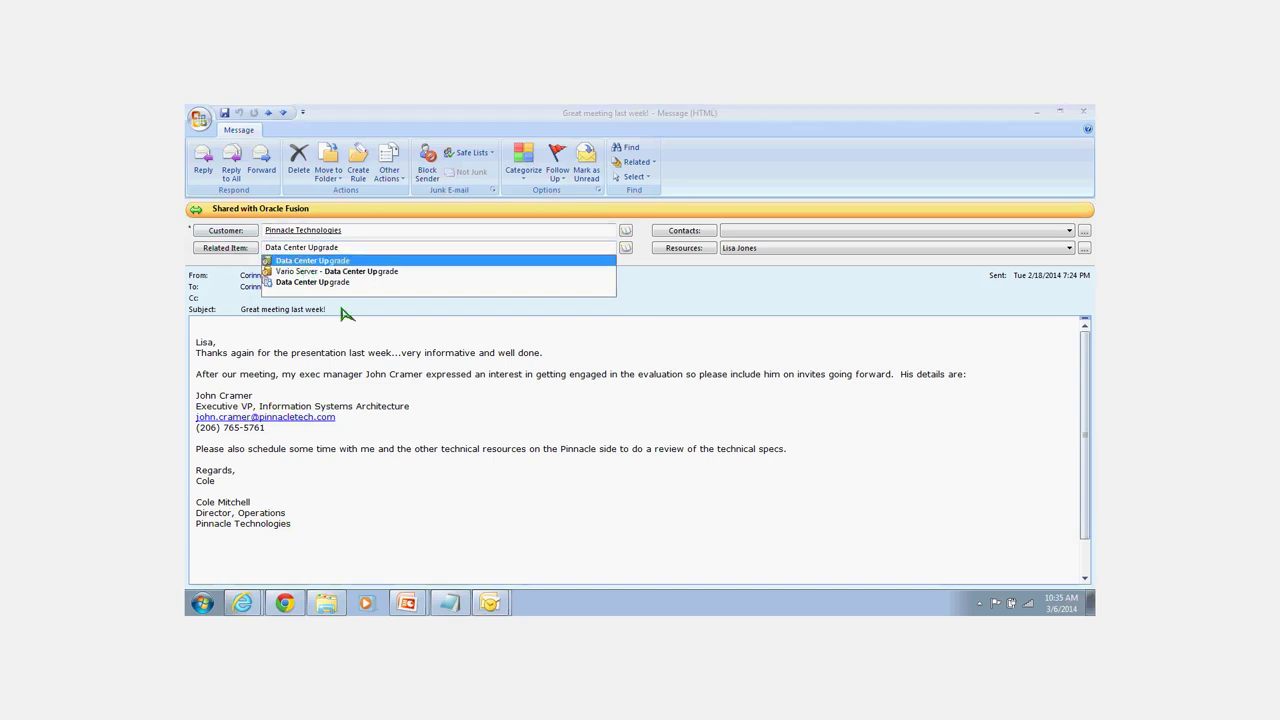
Step: Open the email's linked Pinnacle Technologies customer record, review its related lists, and open the Green Server Upgrade opportunity
click(300, 232)
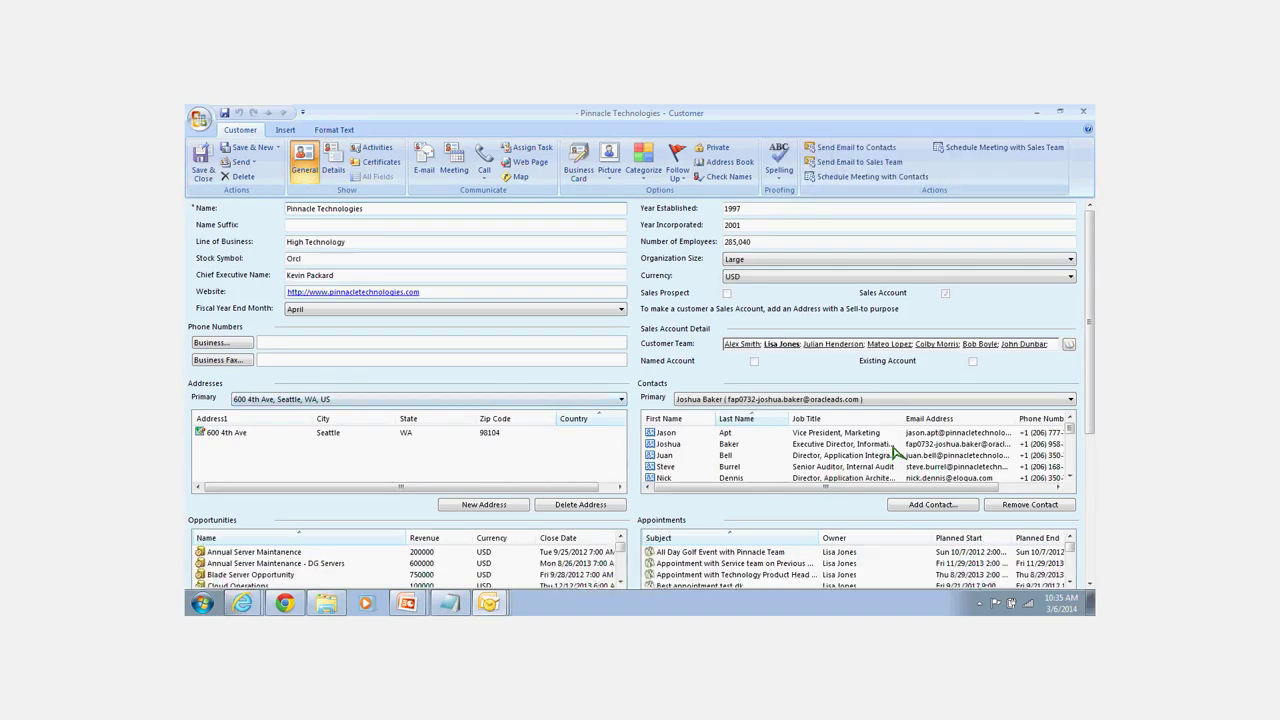
scroll(895, 452, down, 1)
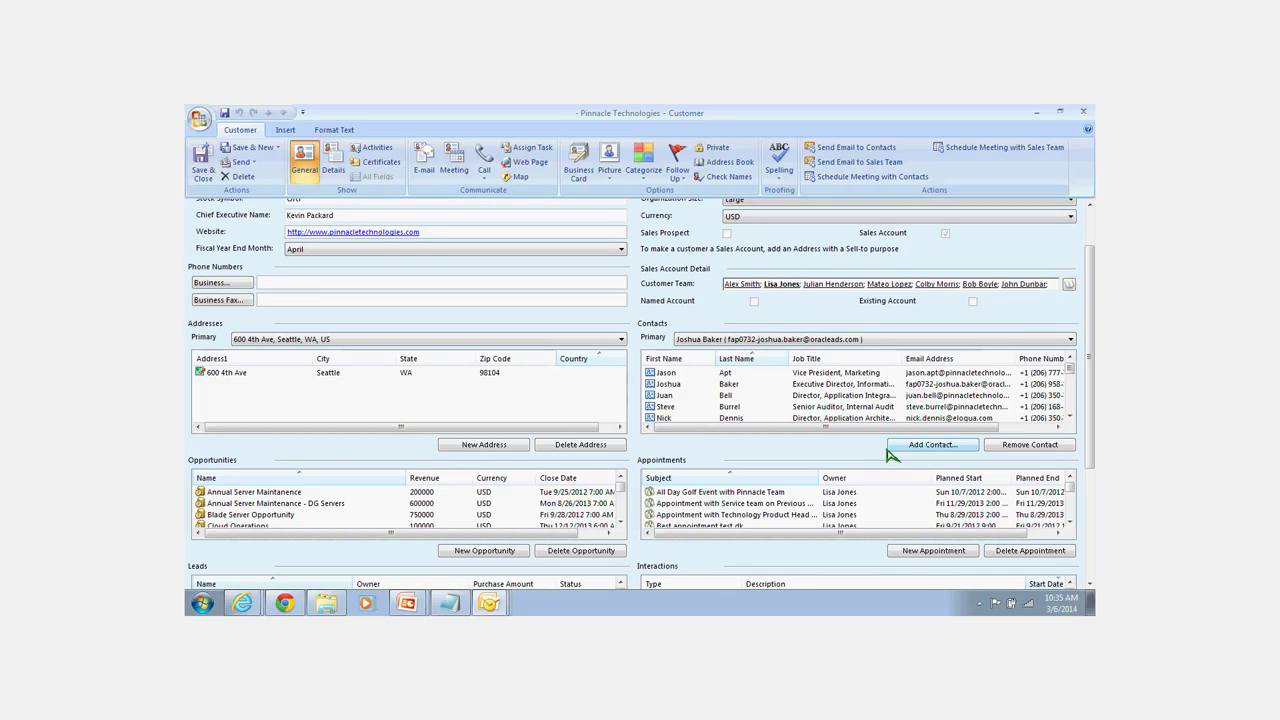
scroll(886, 453, down, 1)
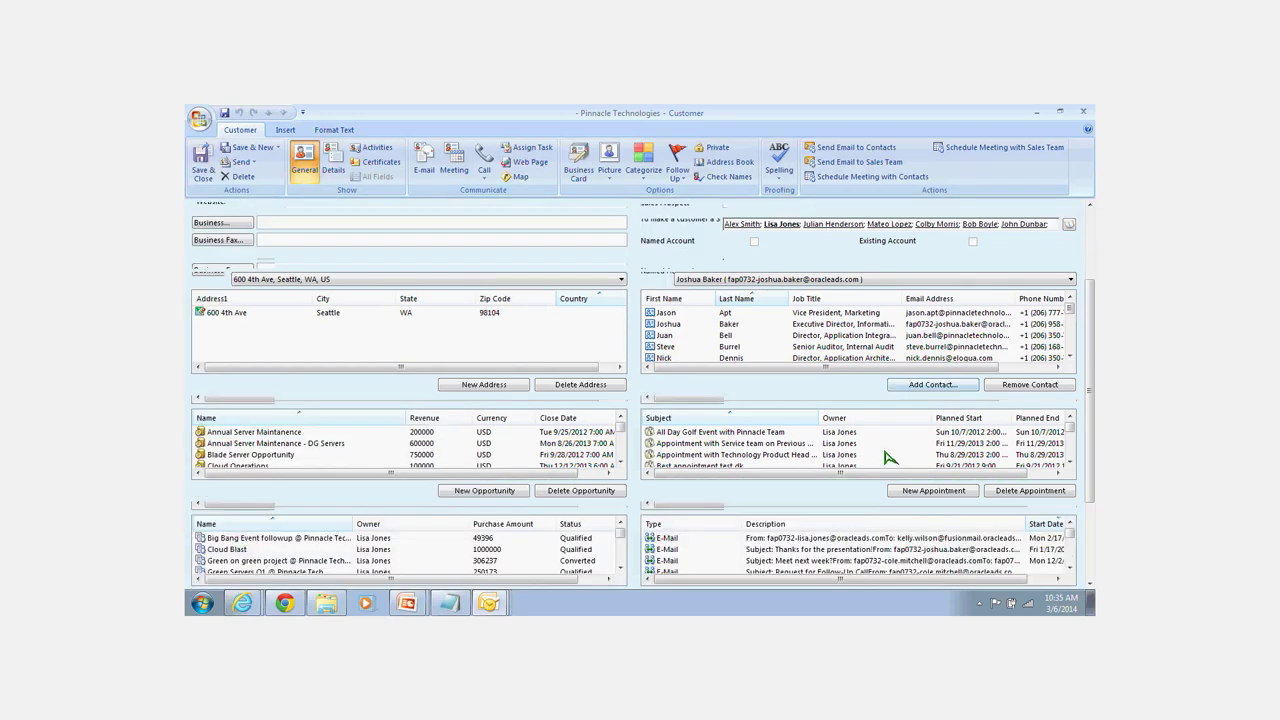
scroll(703, 510, down, 1)
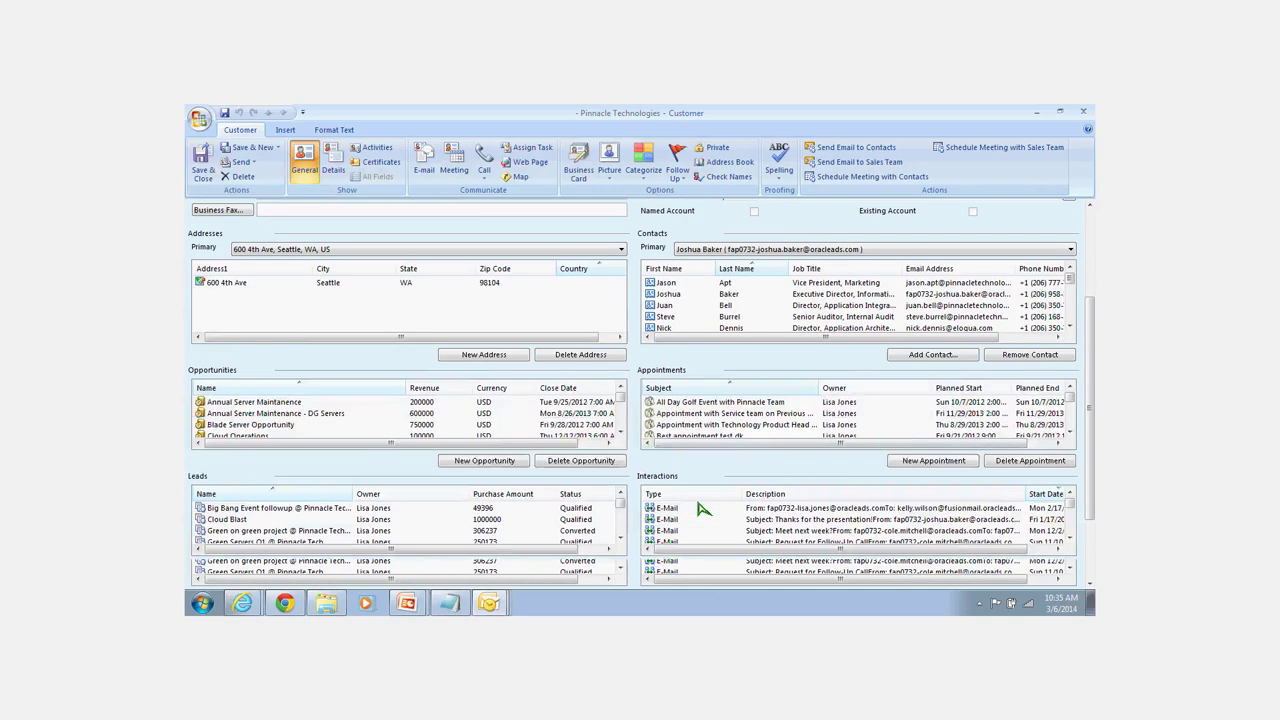
scroll(703, 510, down, 1)
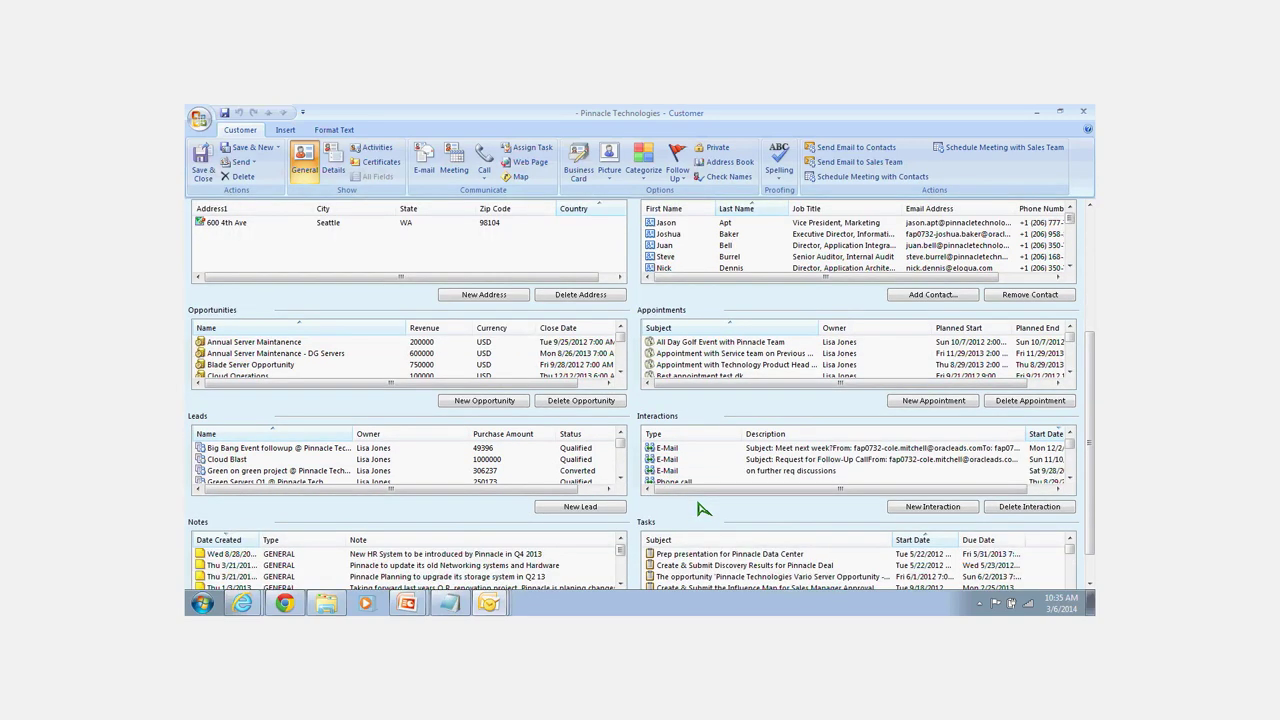
scroll(703, 510, down, 1)
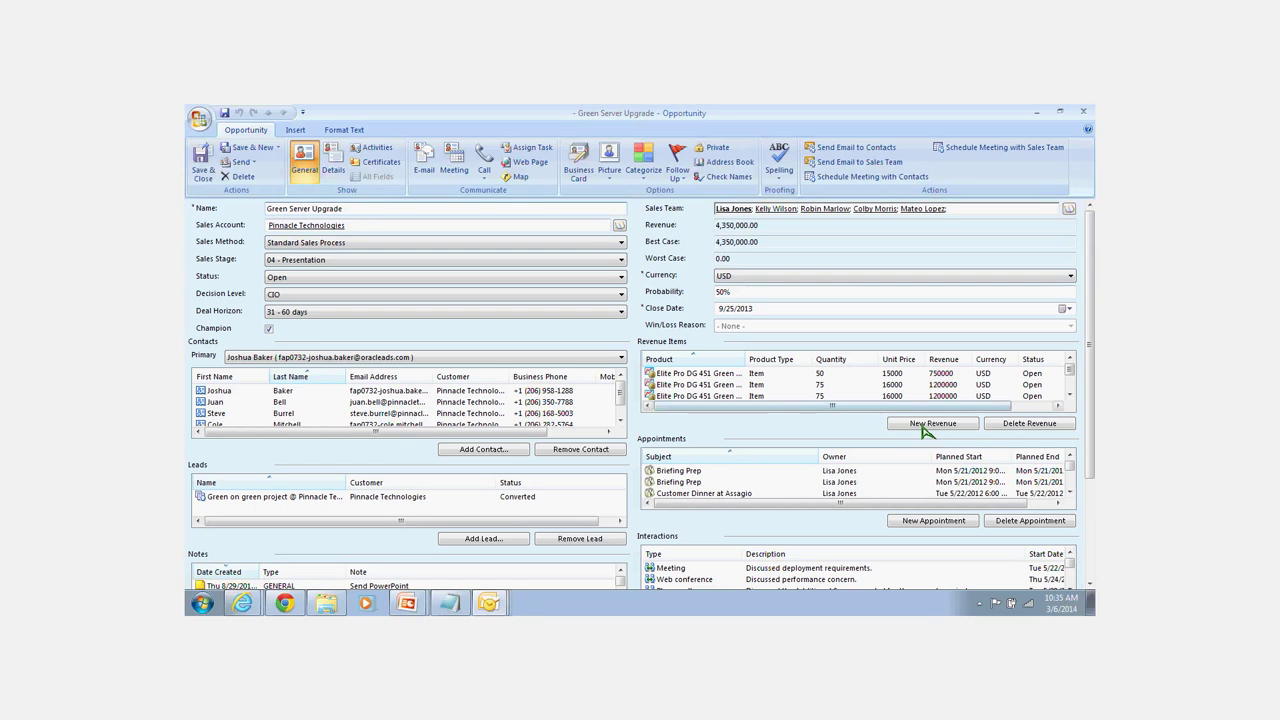
Step: Start an email to the Green Server Upgrade opportunity's sales team and discard the draft
click(860, 150)
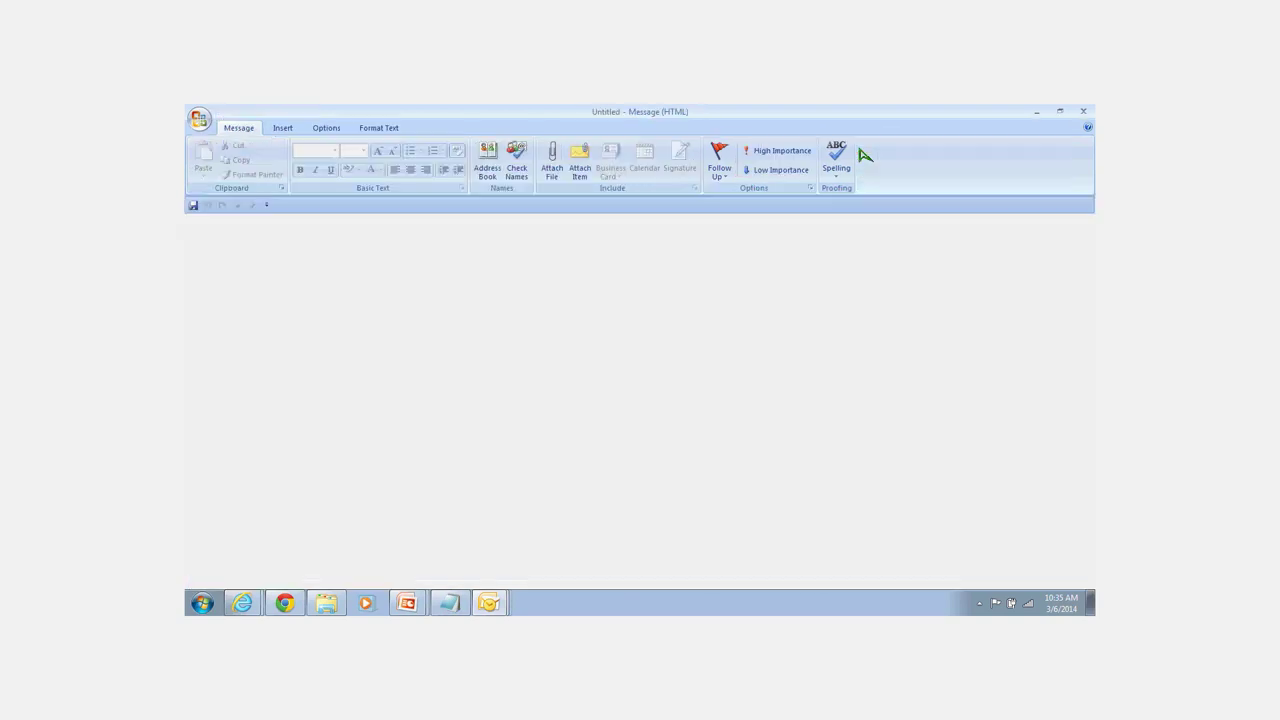
click(1083, 112)
click(641, 389)
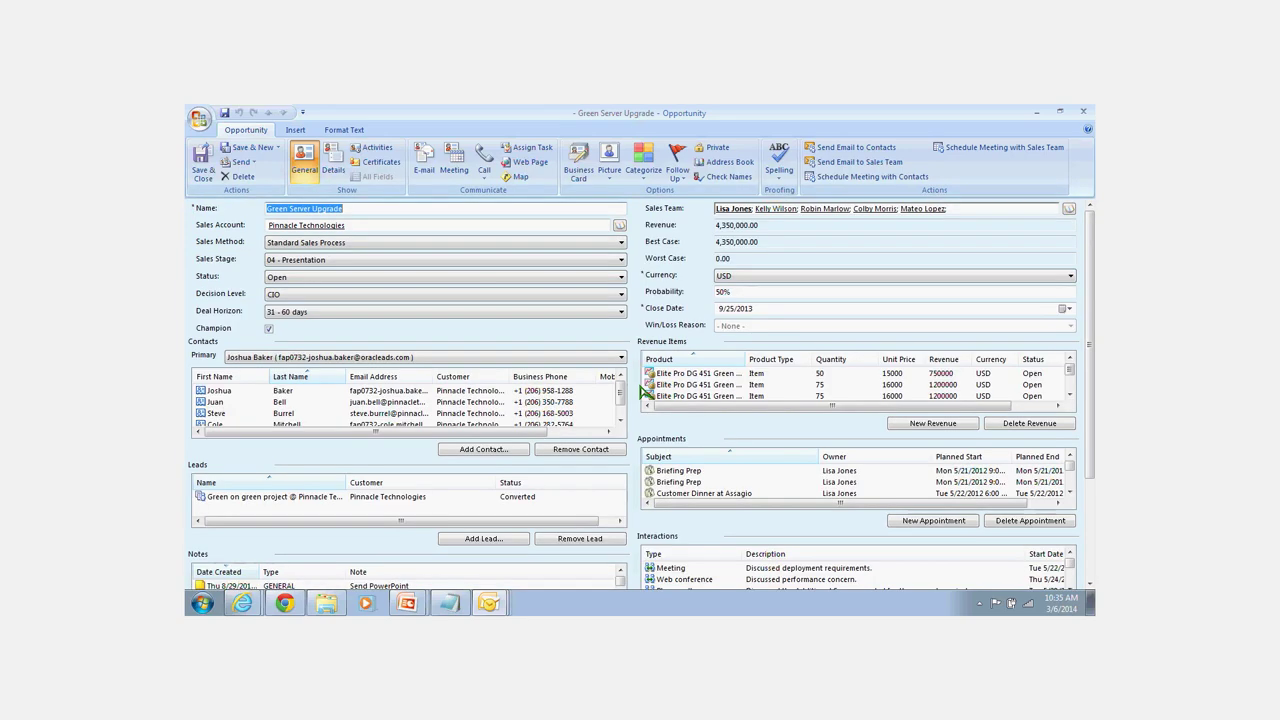
Step: Close the opportunity, the customer record and the email, discarding the changes to the email
click(1084, 113)
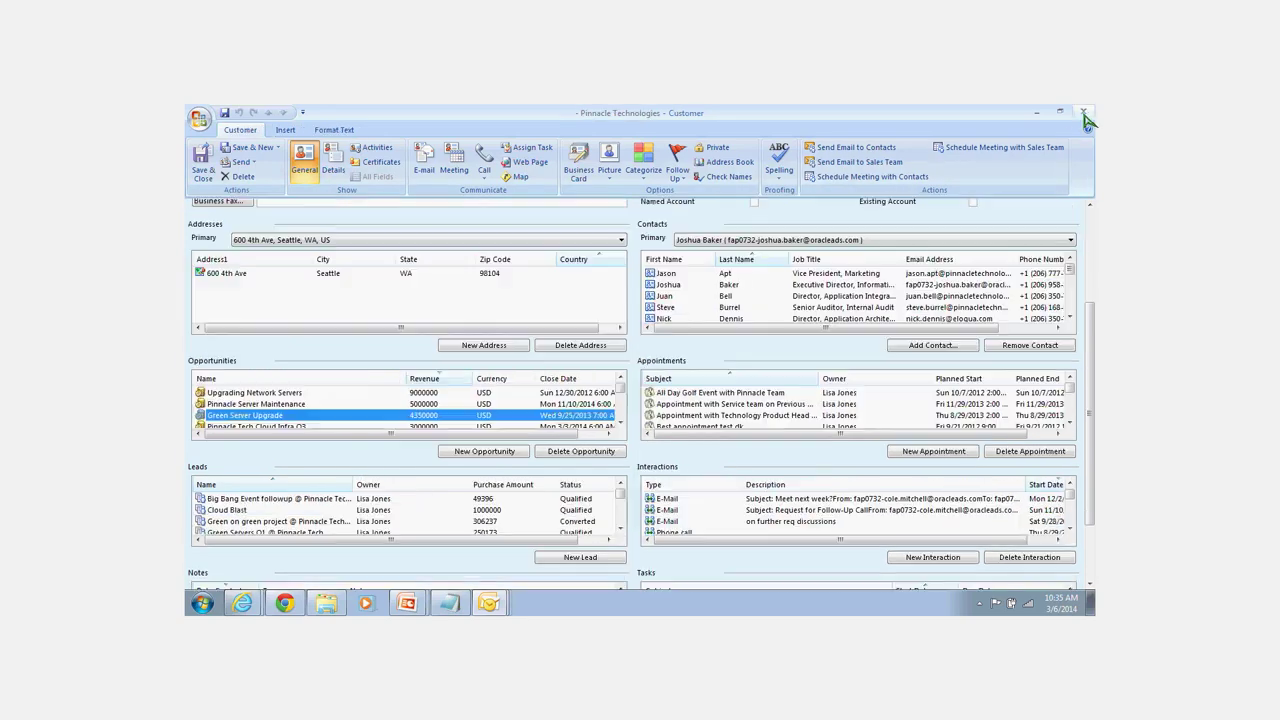
click(1084, 113)
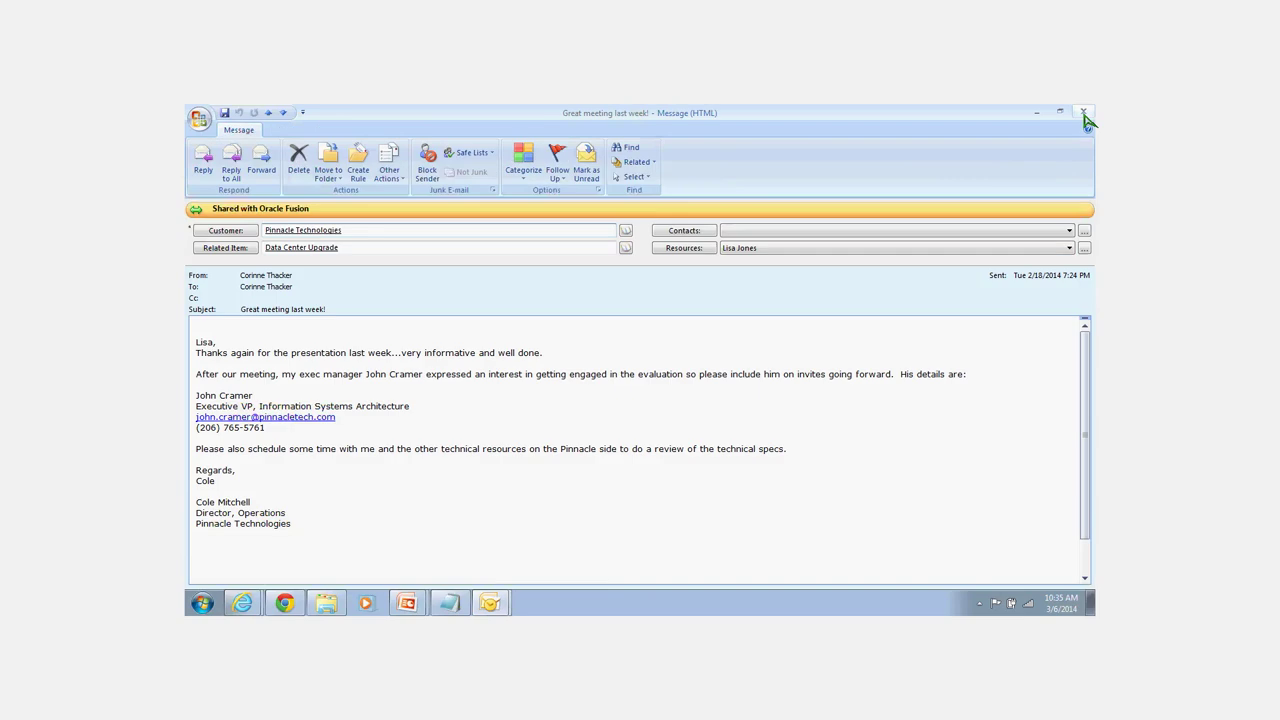
click(1084, 112)
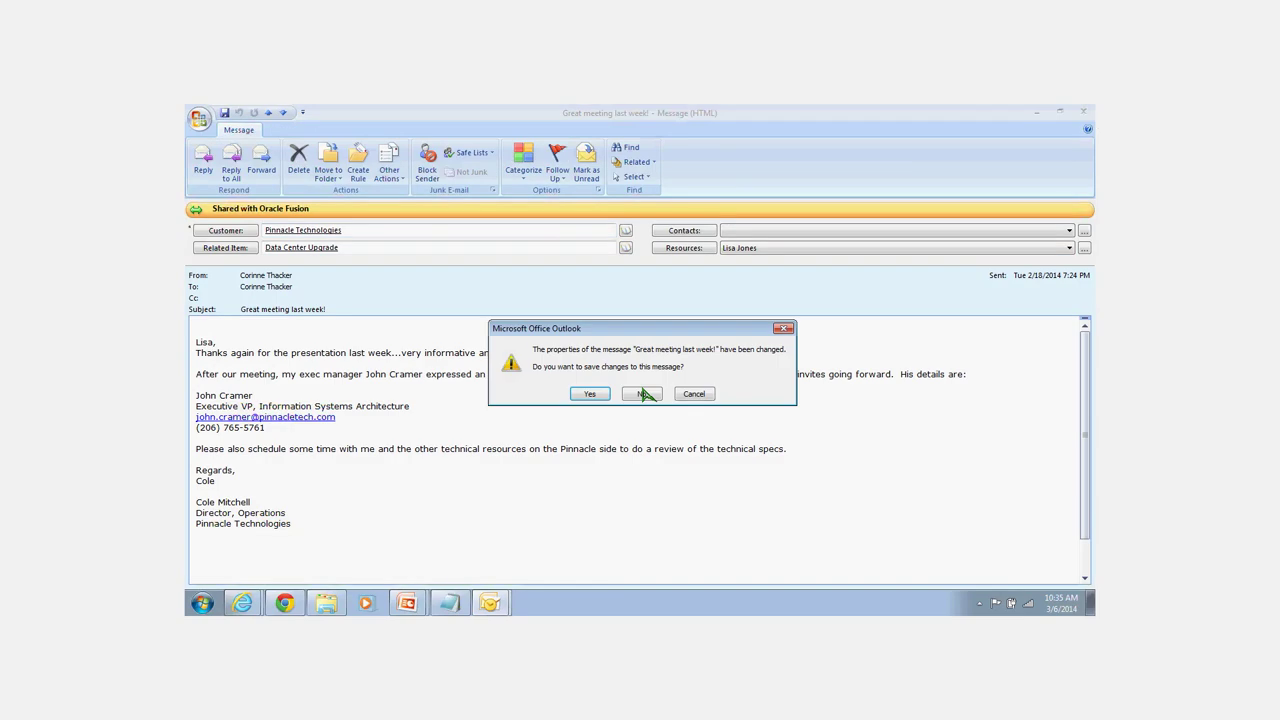
click(643, 394)
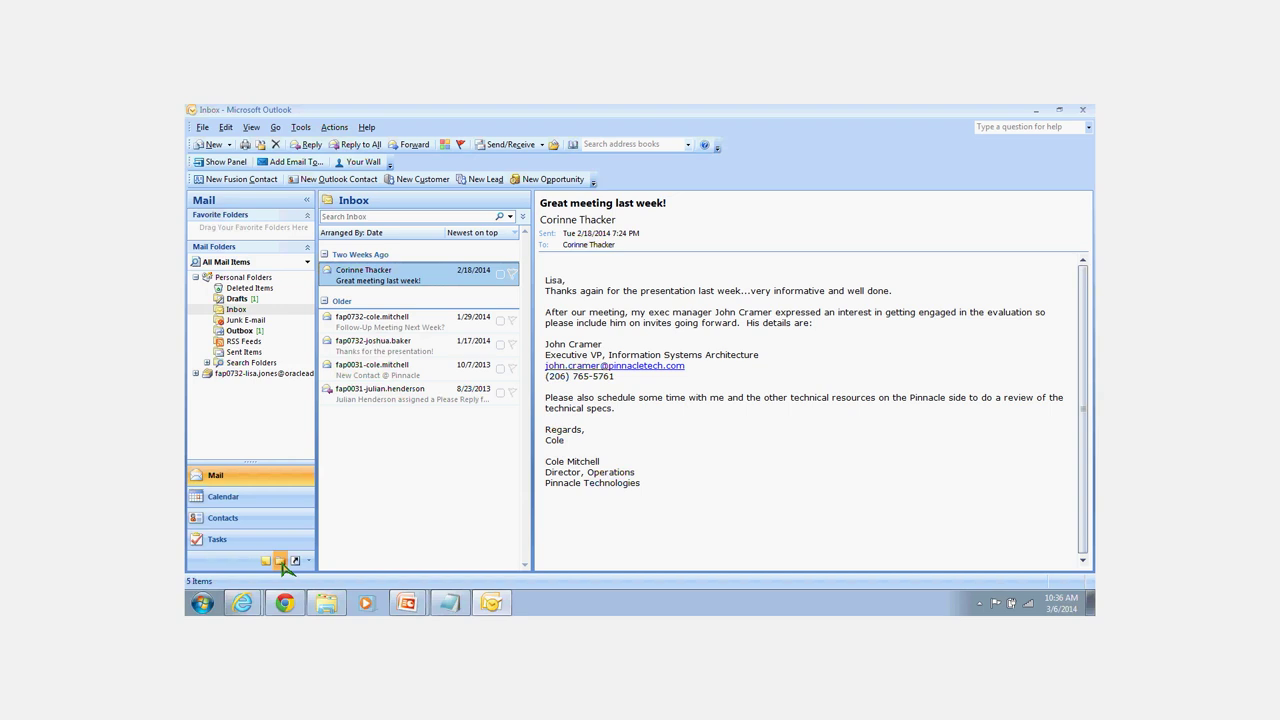
Step: Show the folder list, look through the Contacts, Customers and Opportunities folders, and select the A C Network Green Server opportunity
click(280, 560)
click(240, 267)
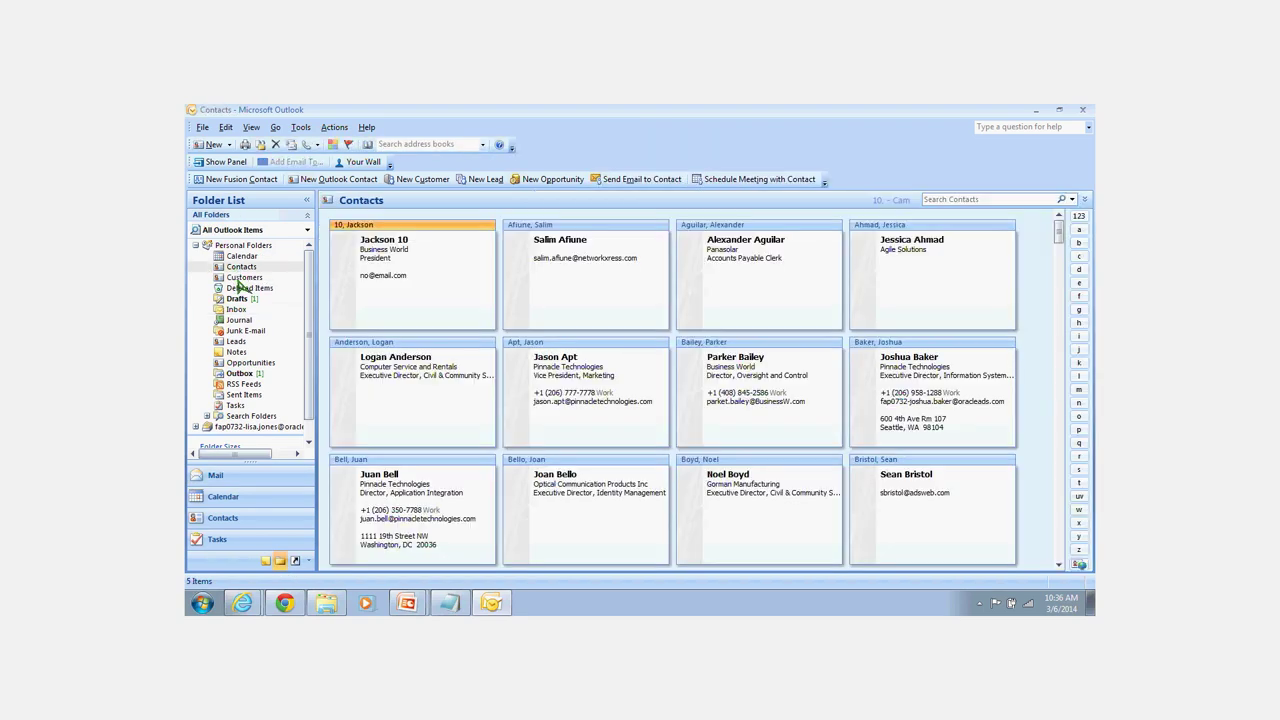
click(240, 279)
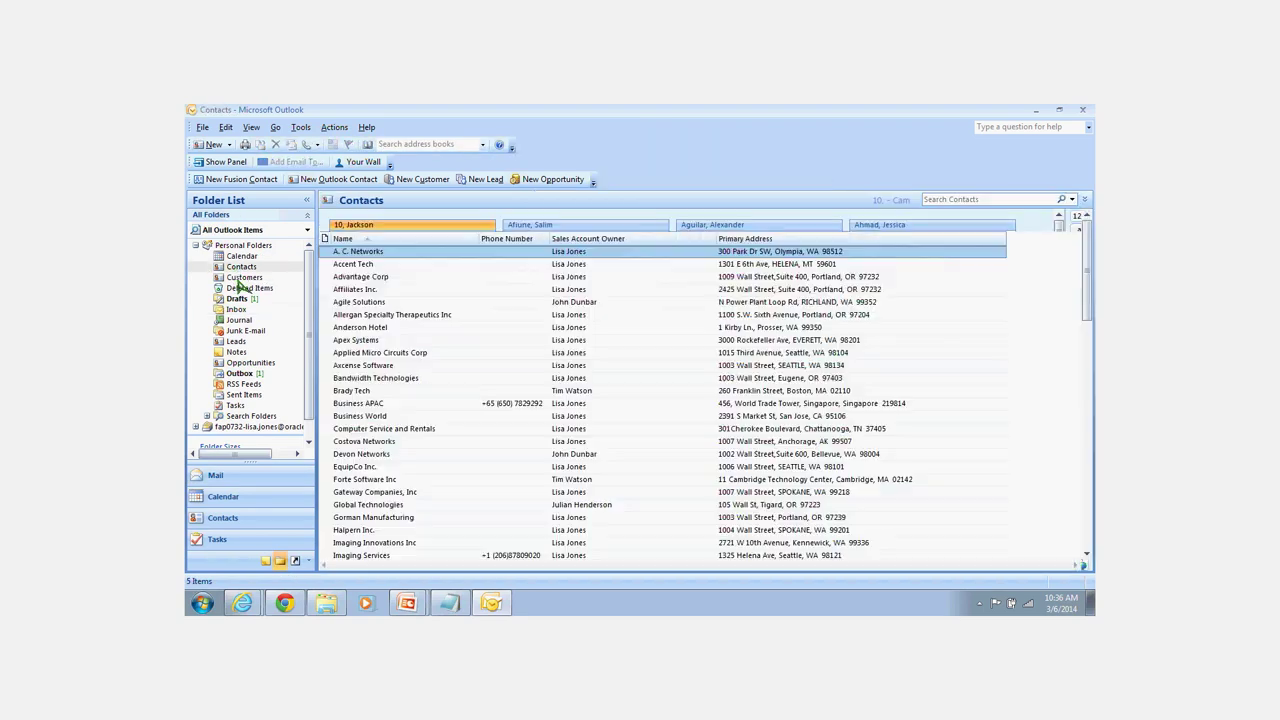
click(245, 363)
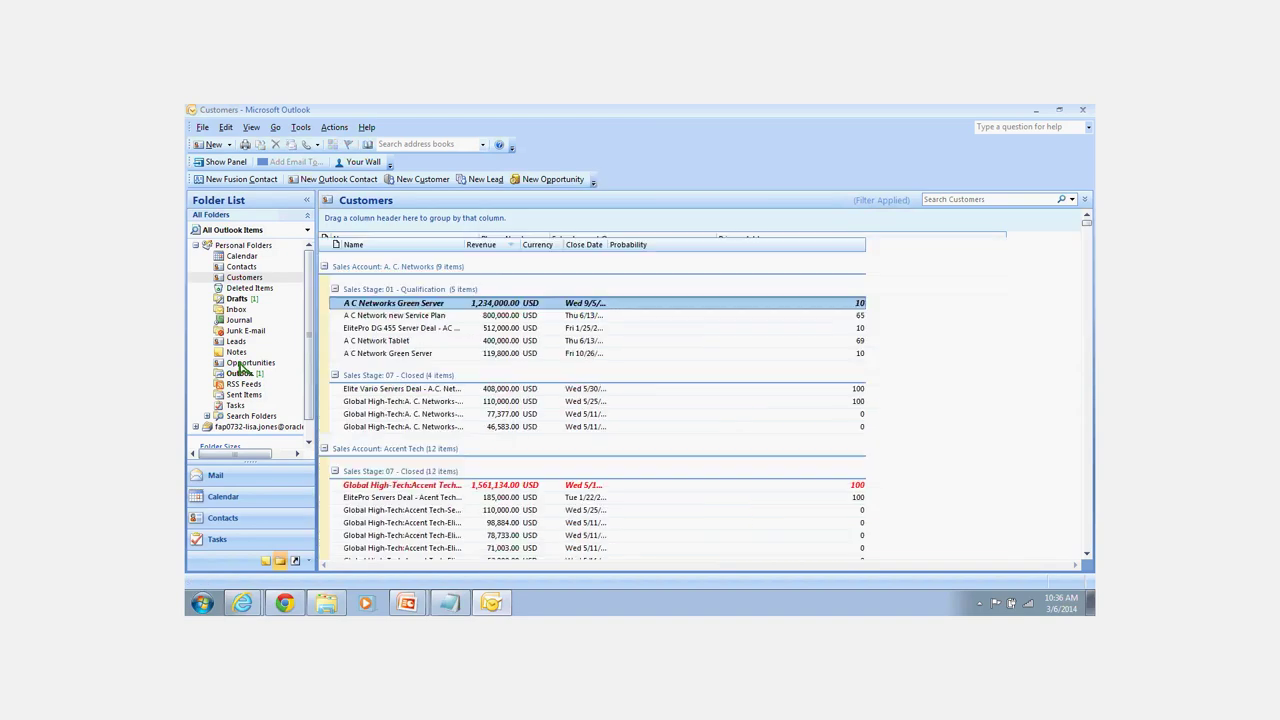
click(357, 354)
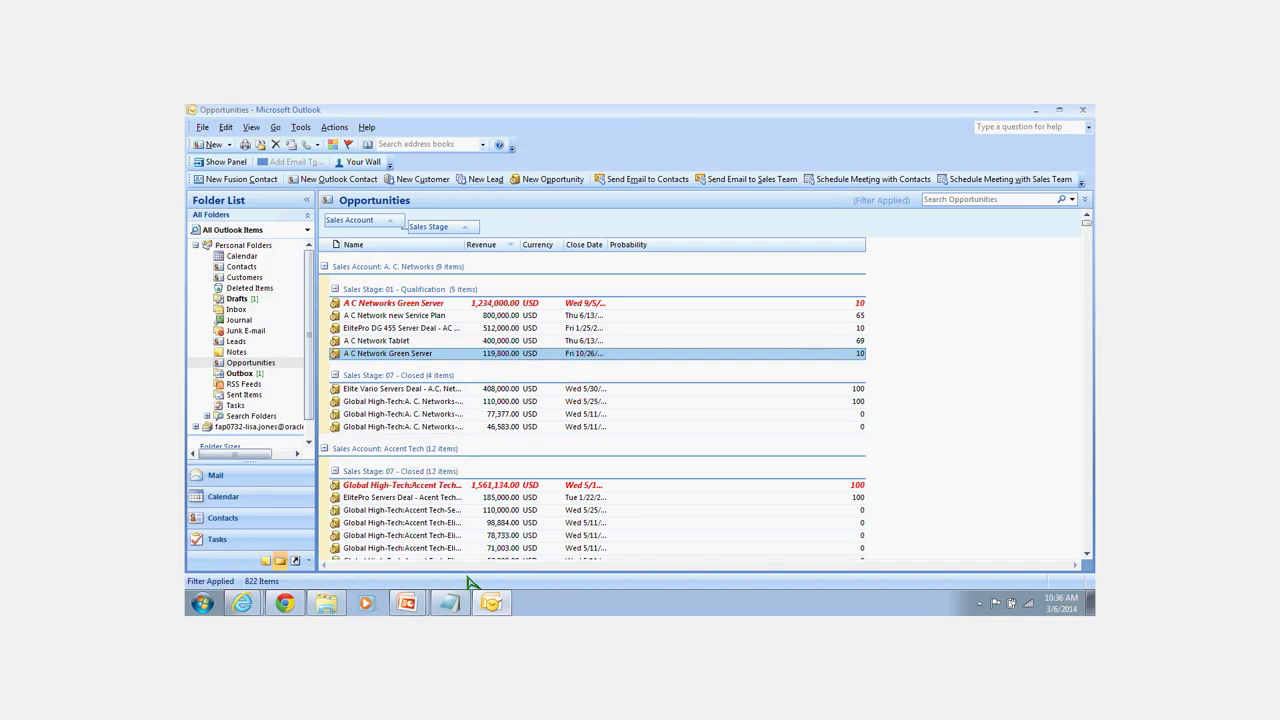
Step: Switch to PowerPoint and start the slide show from the "Day in the Life of a Sales Rep" slide
click(409, 606)
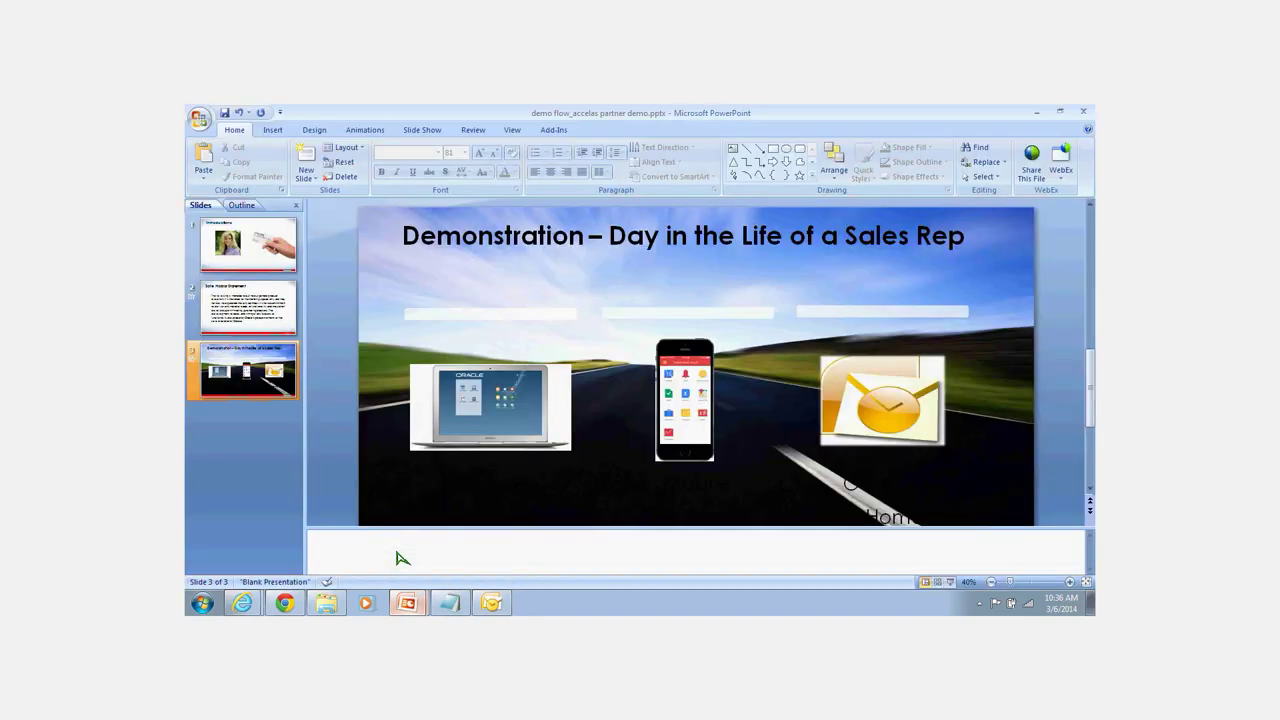
click(953, 582)
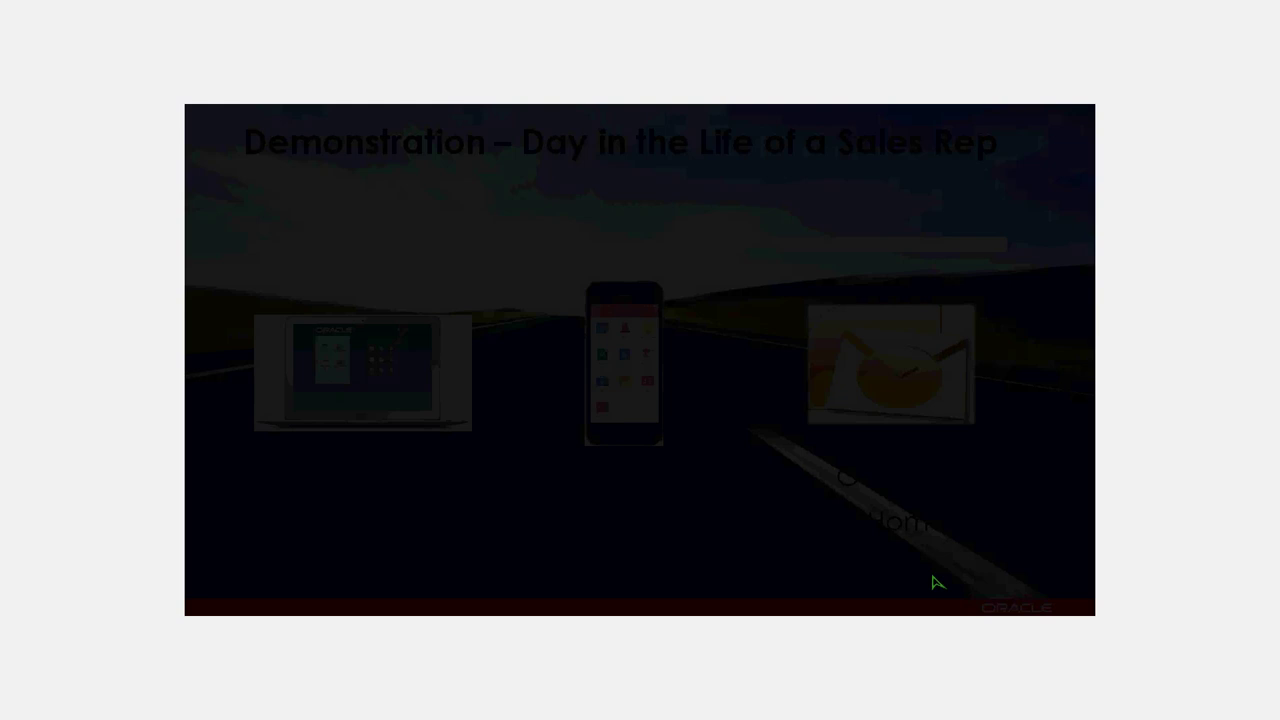